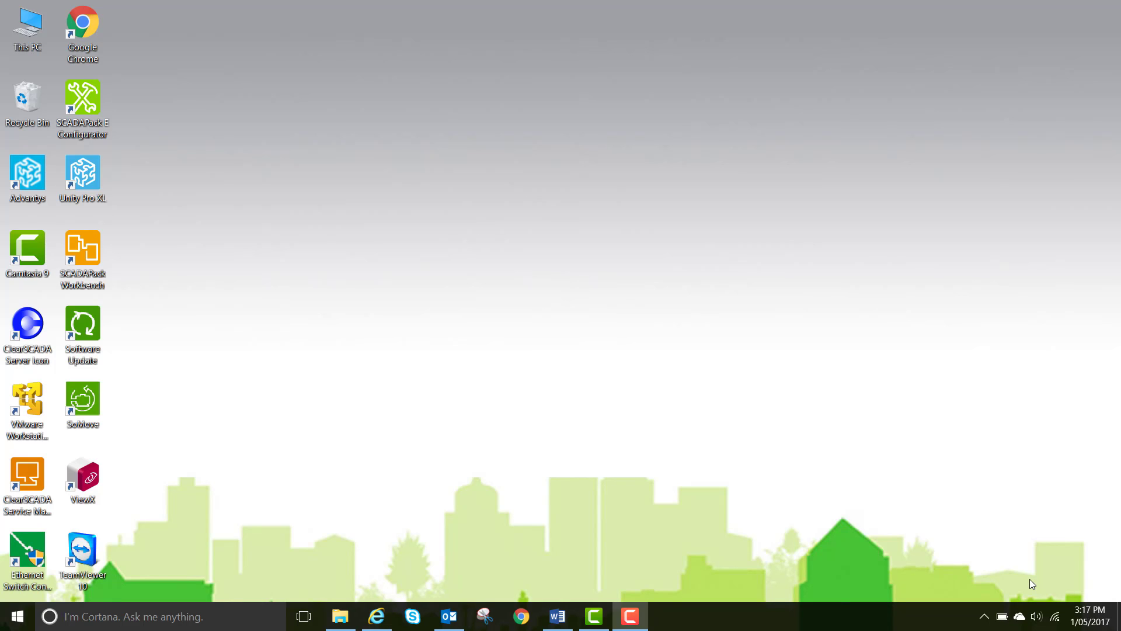
Open the Ethernet adapter's properties from the Windows network adapter options
left_click(1056, 618)
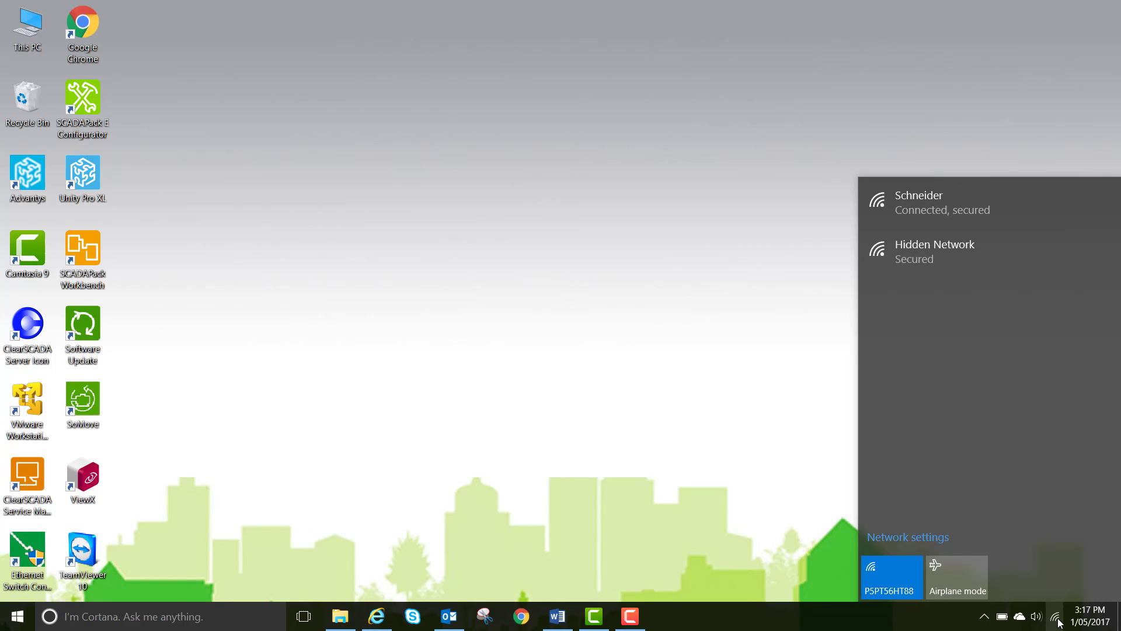
left_click(906, 533)
scroll(781, 360, "down", 5)
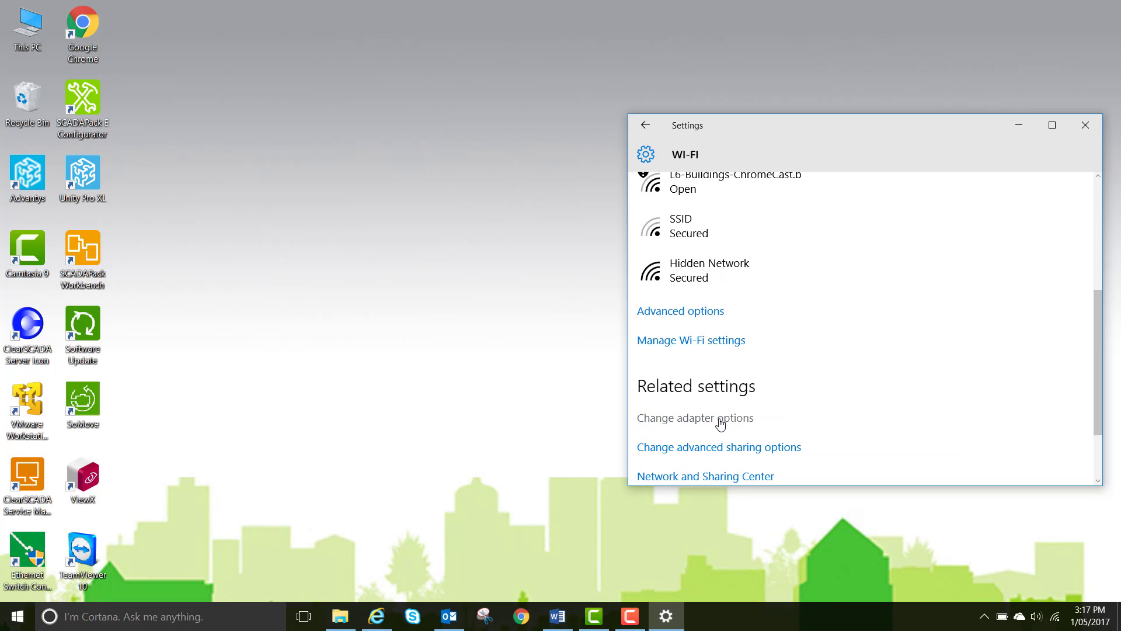
left_click(721, 420)
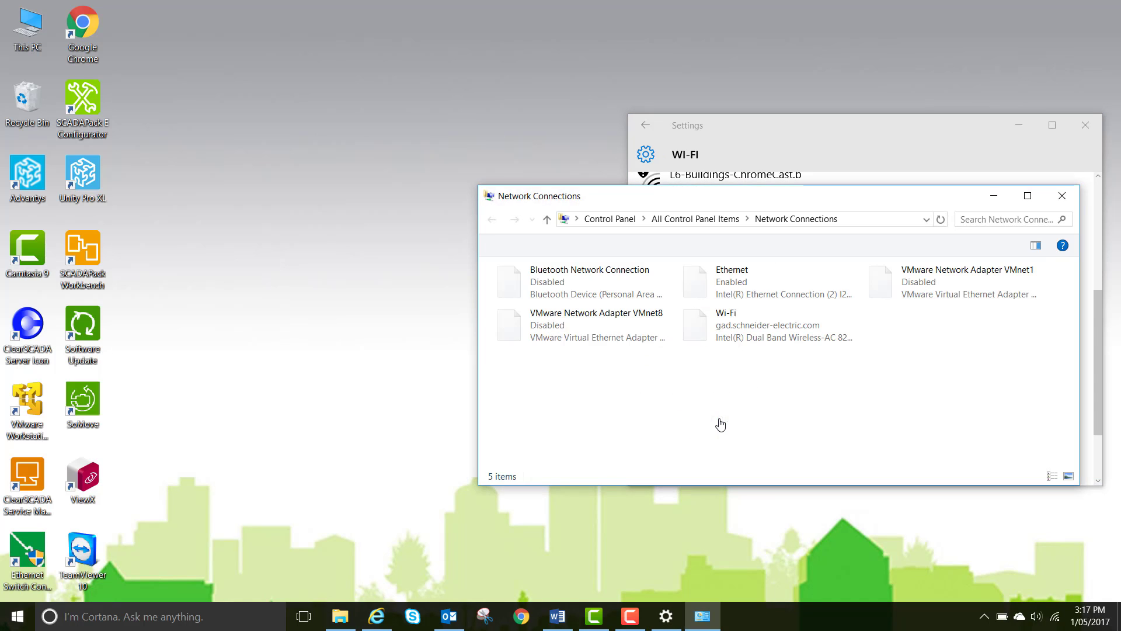
double_click(724, 286)
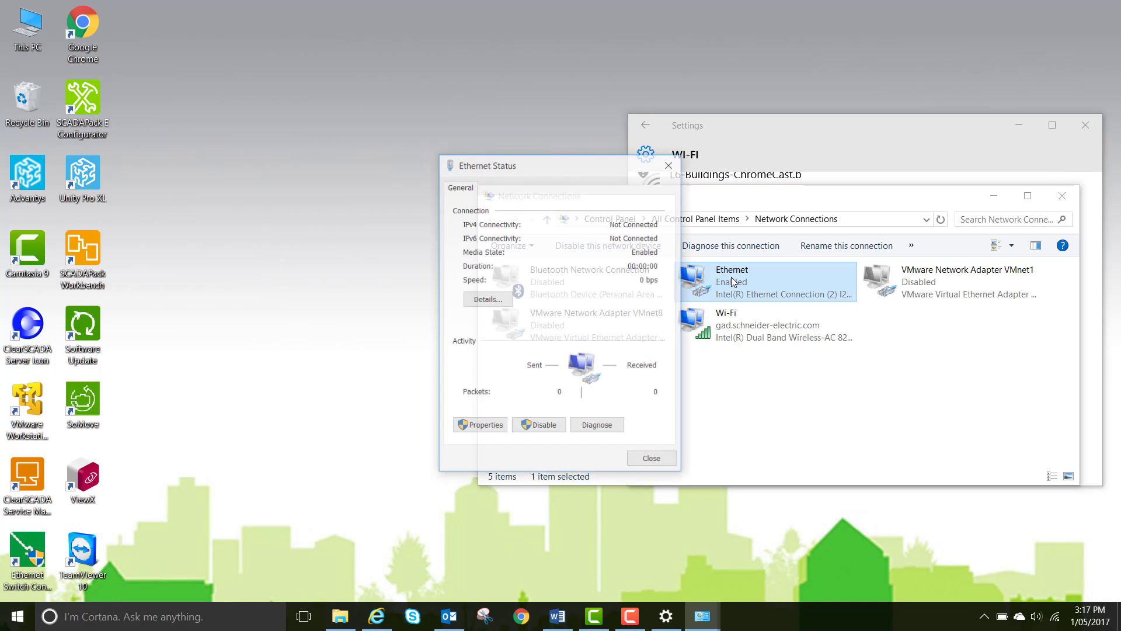
left_click(493, 426)
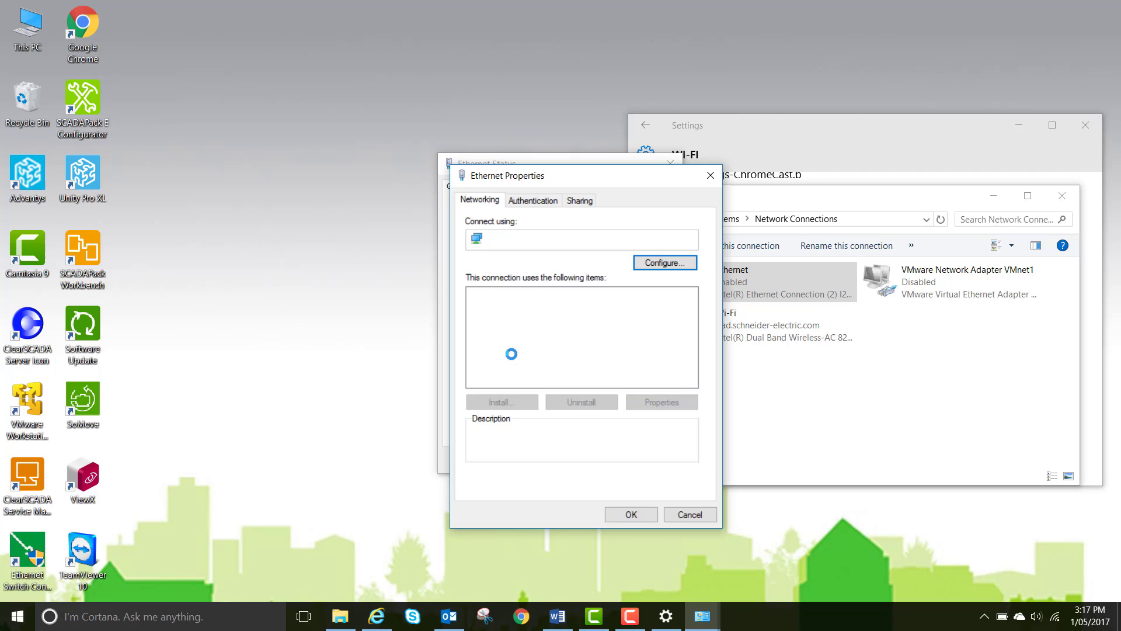
Give Ethernet IPv4 static address 192.168.2.1, mask 255.255.255.0, and close the adapter windows
double_click(548, 368)
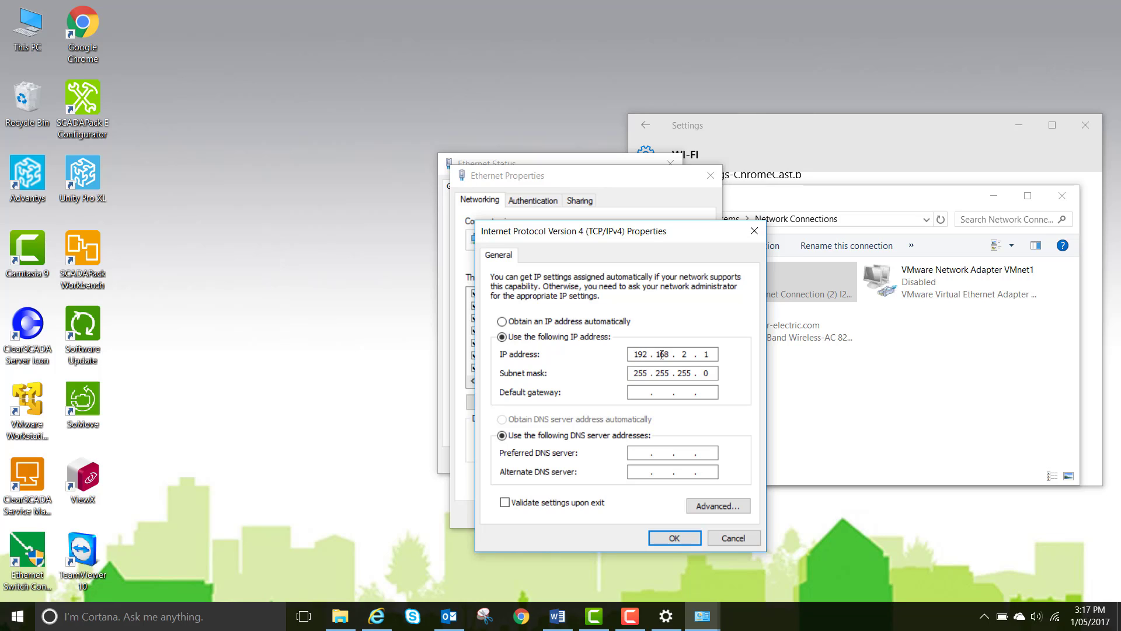
double_click(706, 354)
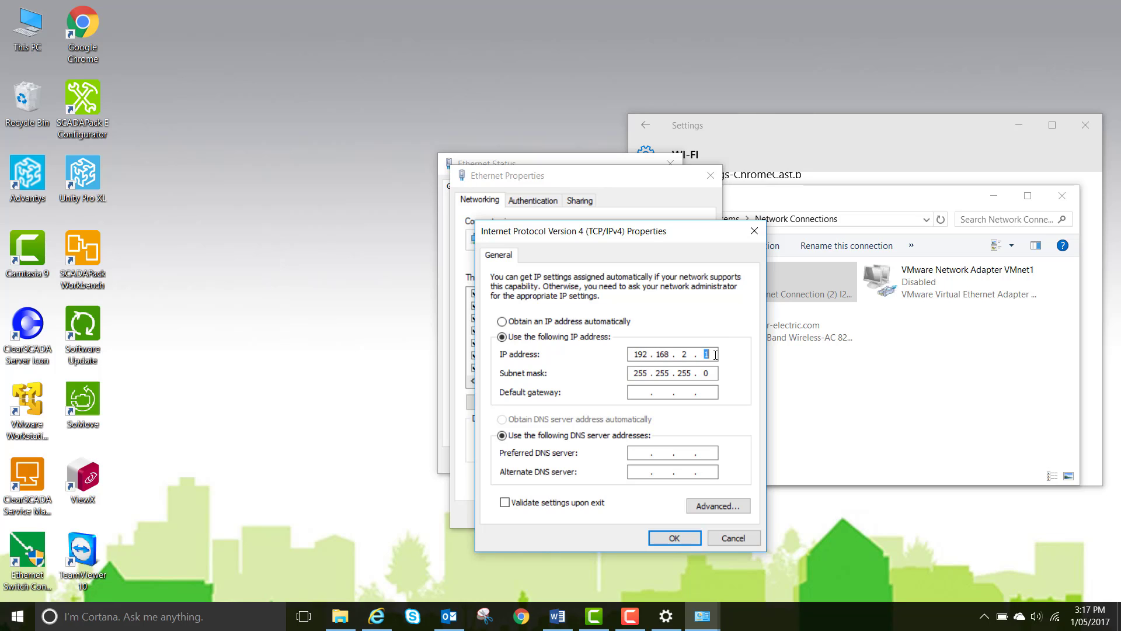
left_click(688, 543)
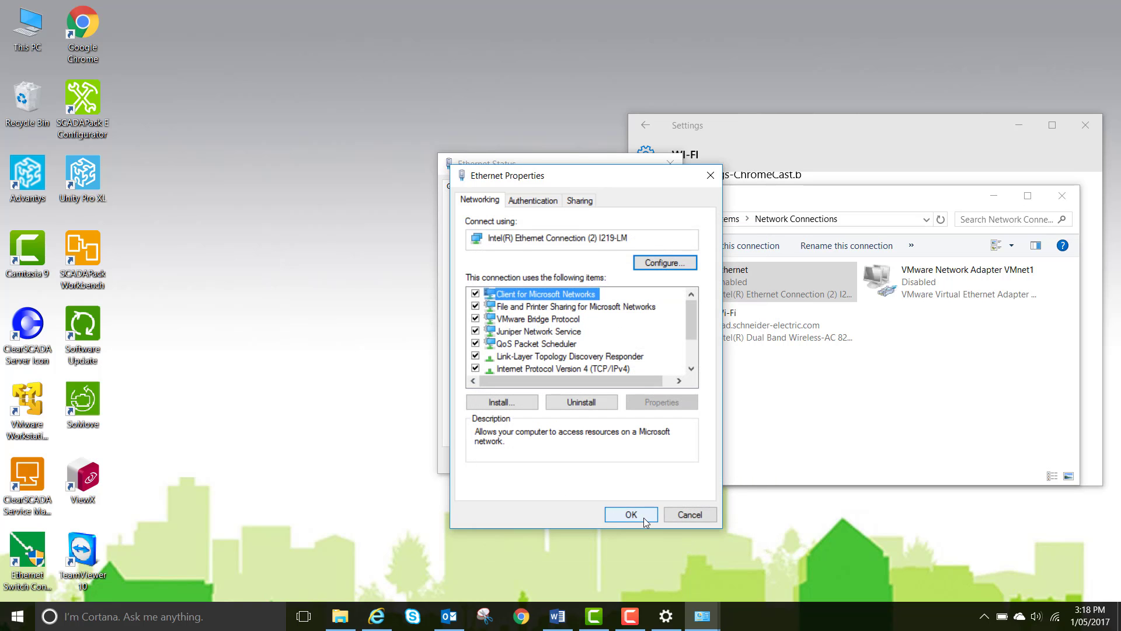
left_click(632, 514)
left_click(641, 461)
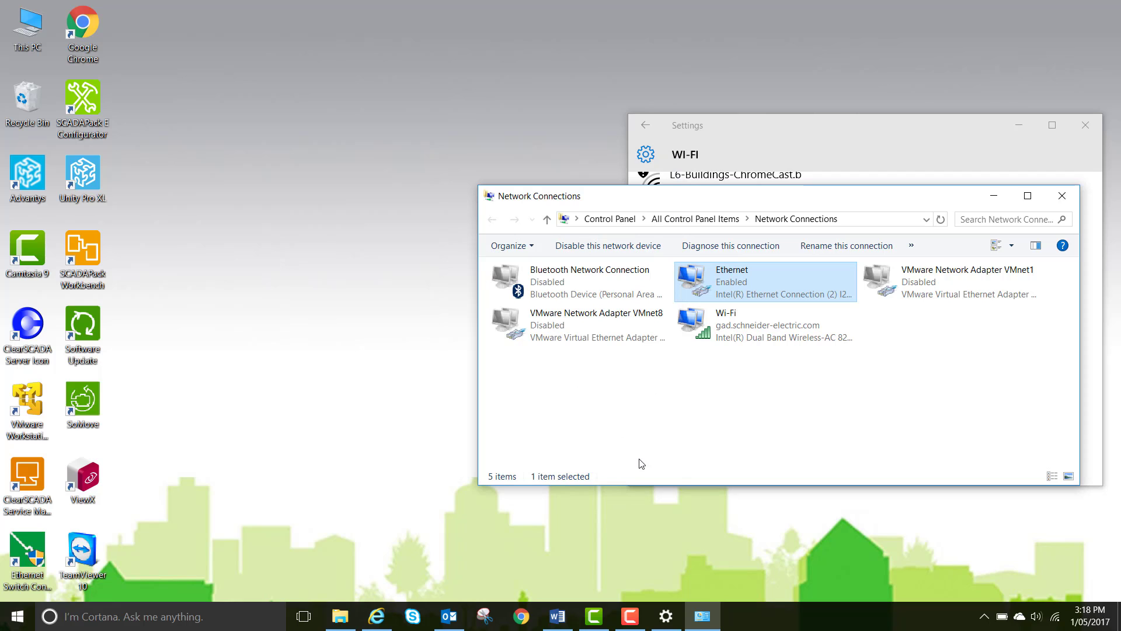
left_click(1062, 196)
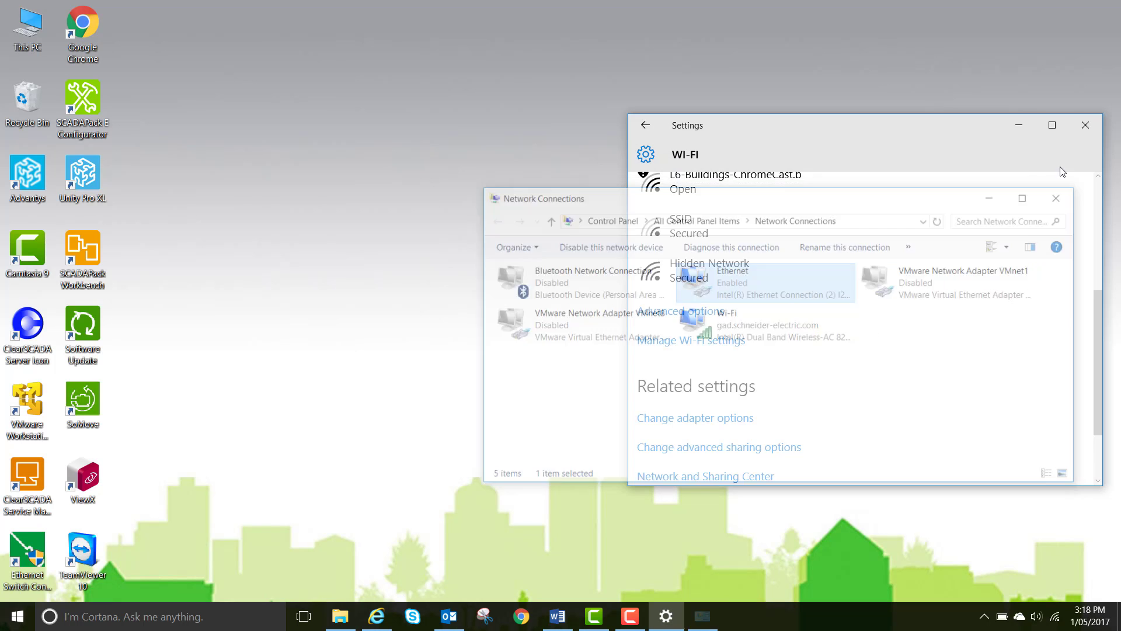
Close Wi-Fi settings and load the radio at 192.168.2.15 in Internet Explorer
left_click(1086, 125)
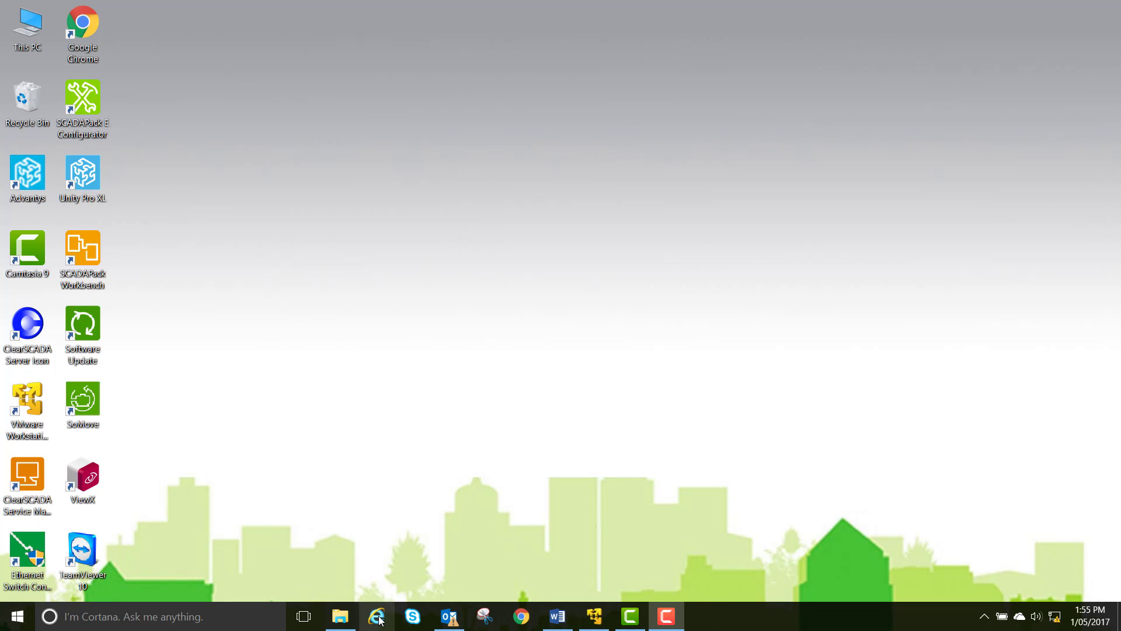
left_click(376, 616)
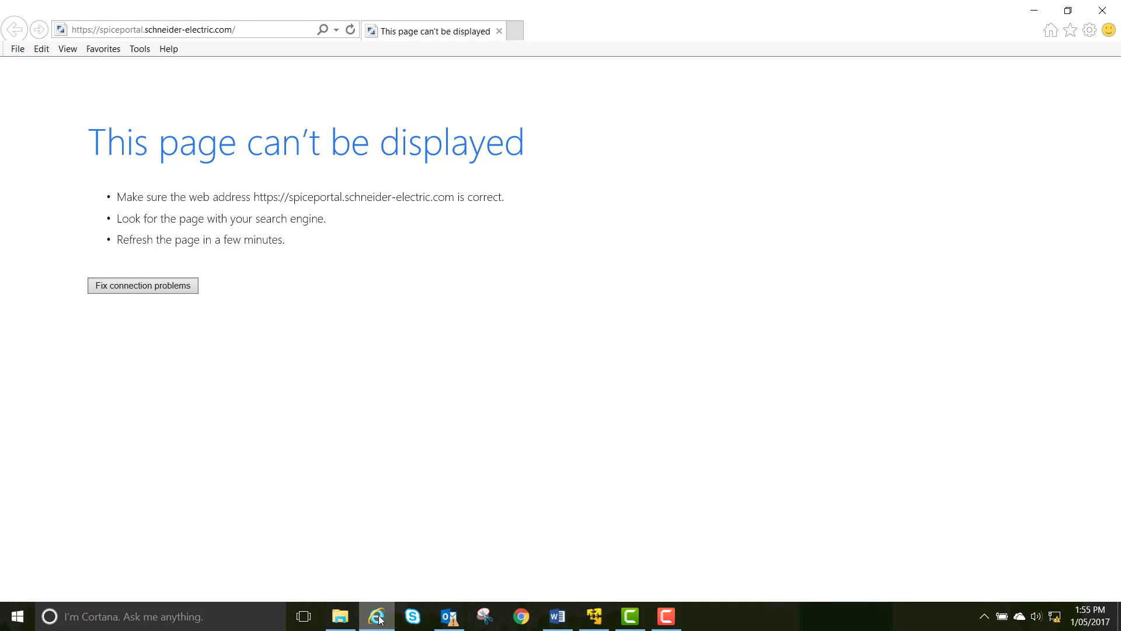
left_click(213, 29)
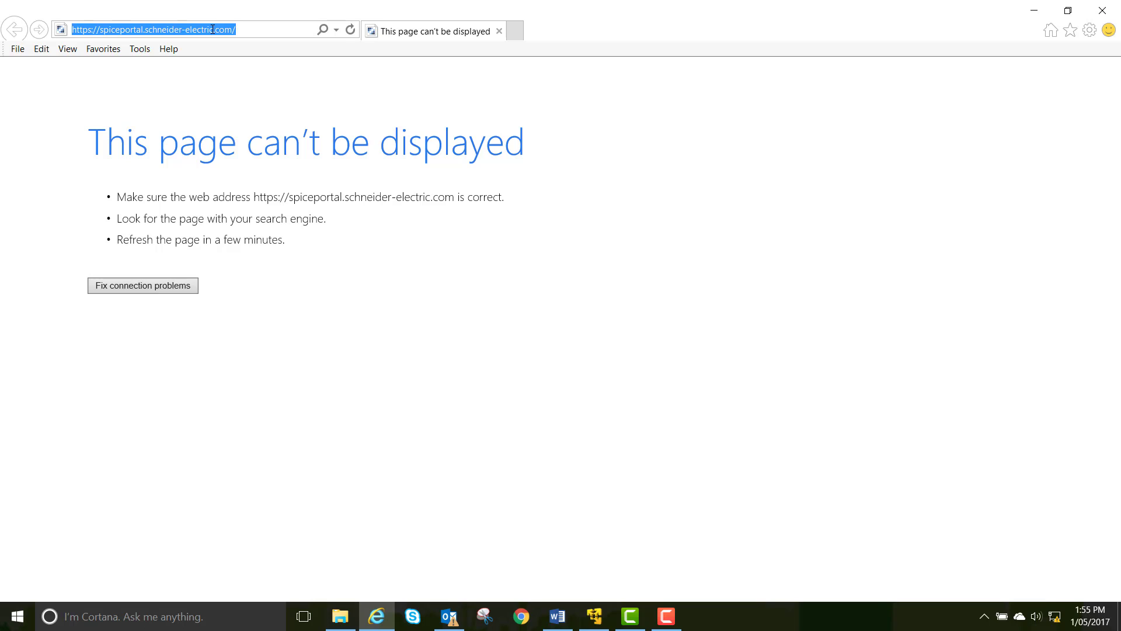
type("1")
left_click(190, 44)
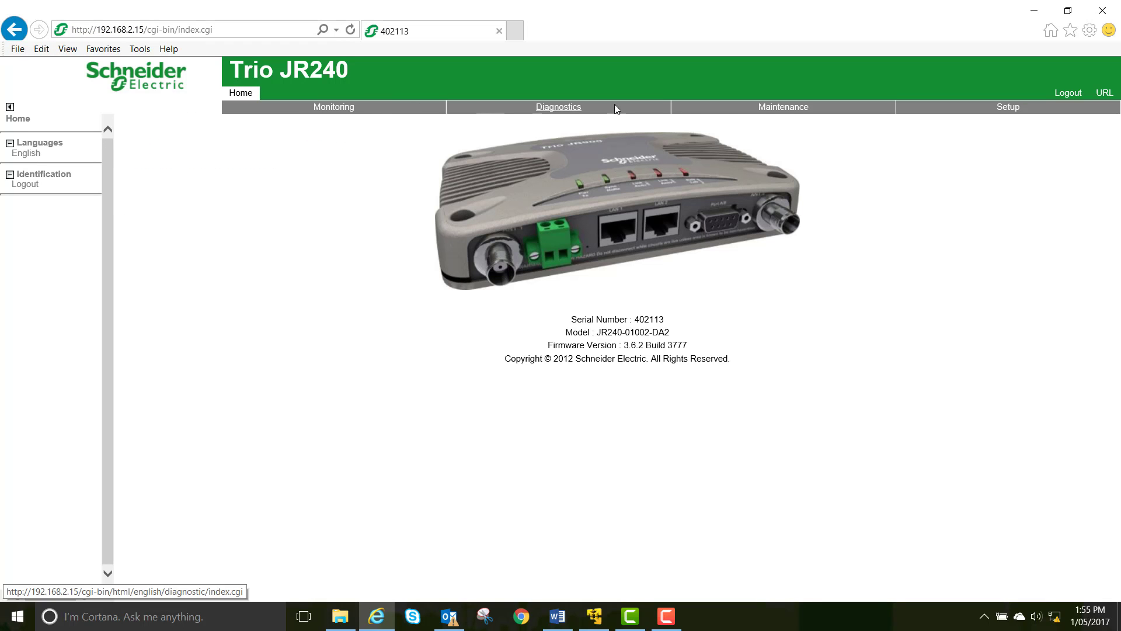
Under Setup > Wizards, start the Point to Point Remote wizard
left_click(1009, 108)
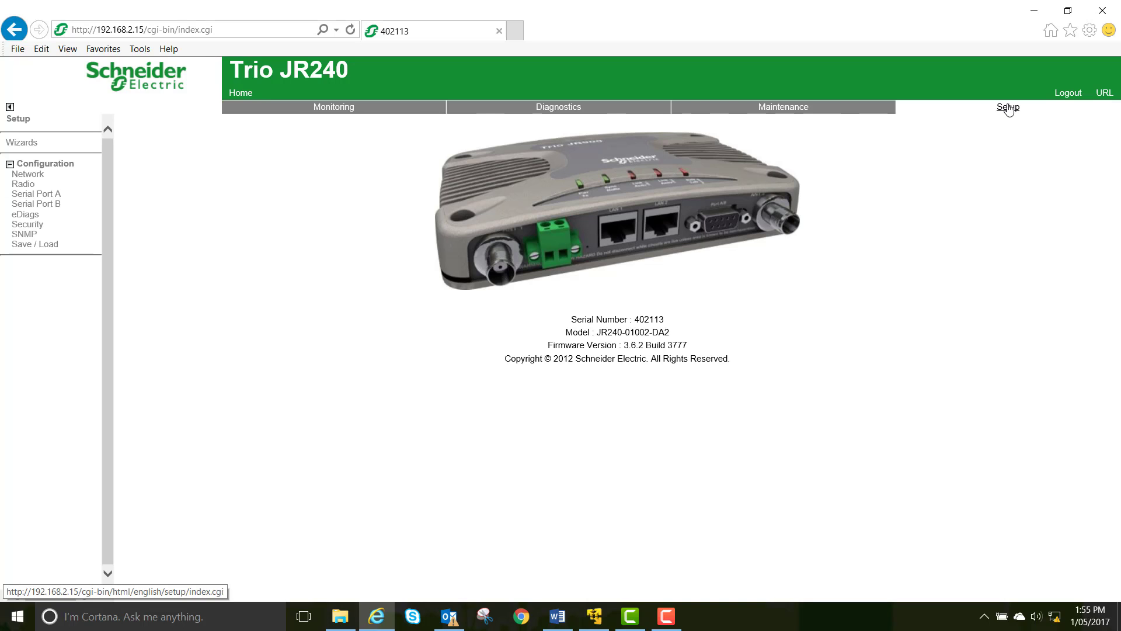
left_click(22, 146)
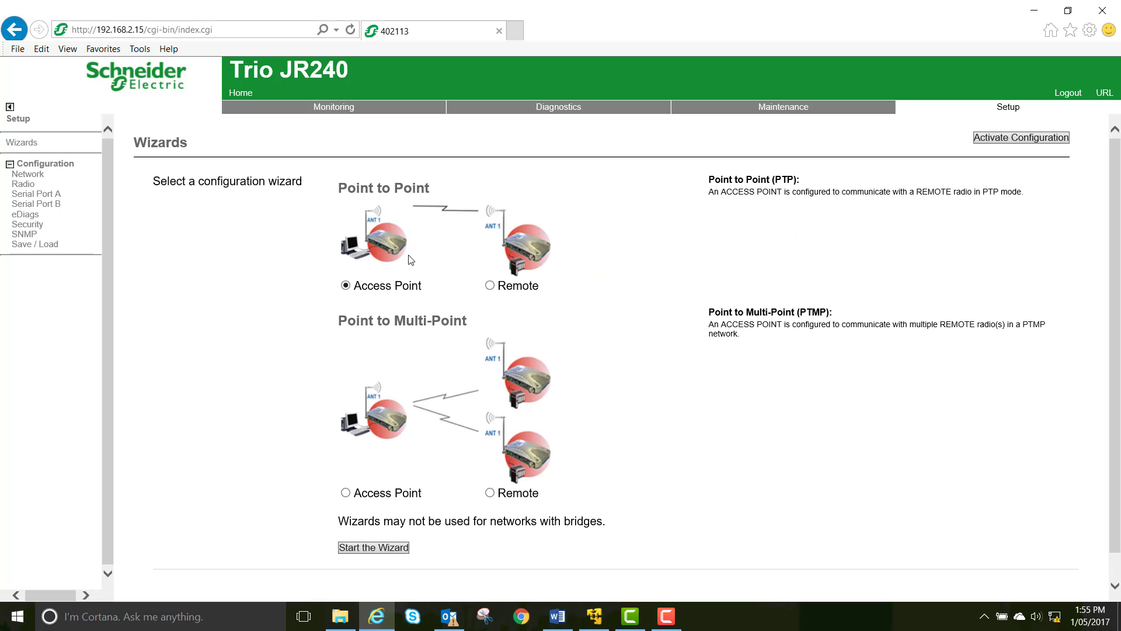
left_click(489, 285)
left_click(383, 547)
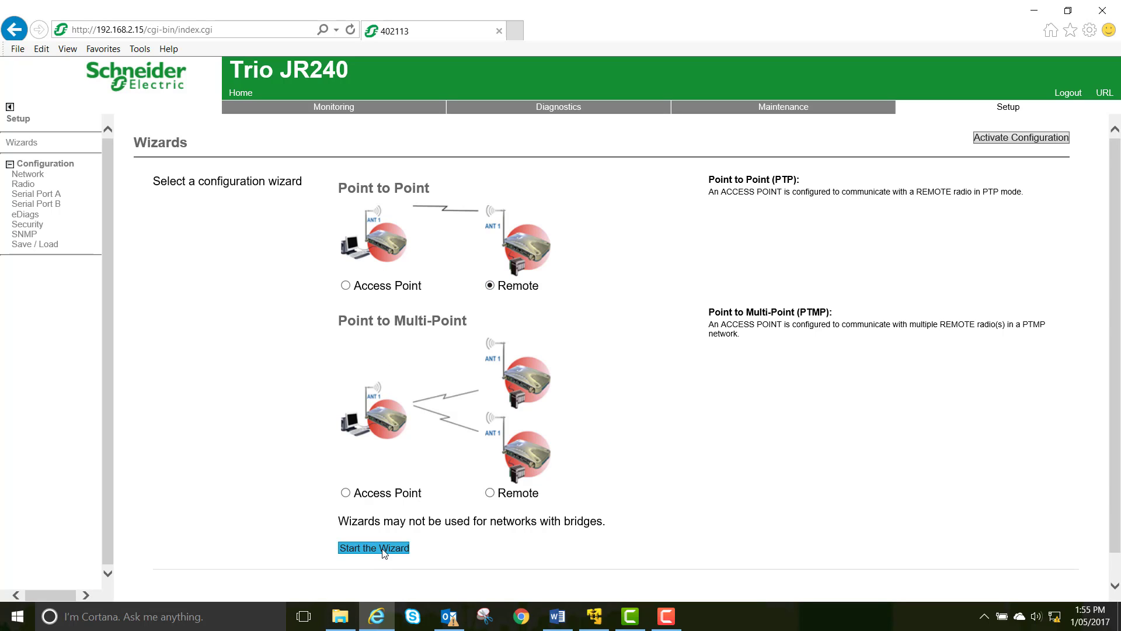
key("BackSpace")
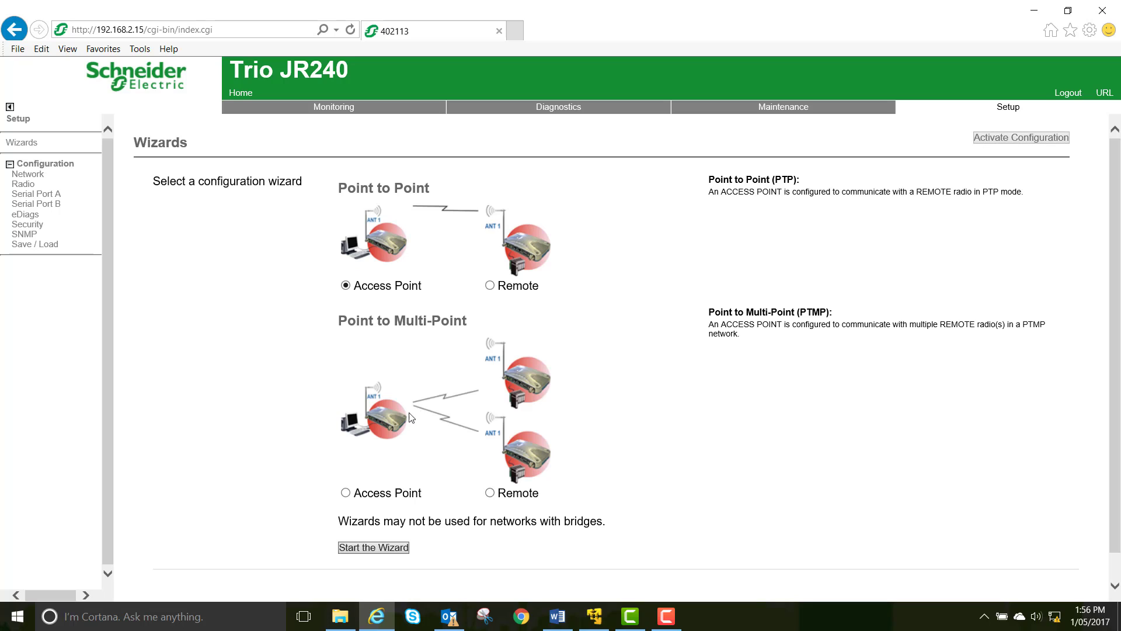
left_click(490, 286)
left_click(394, 548)
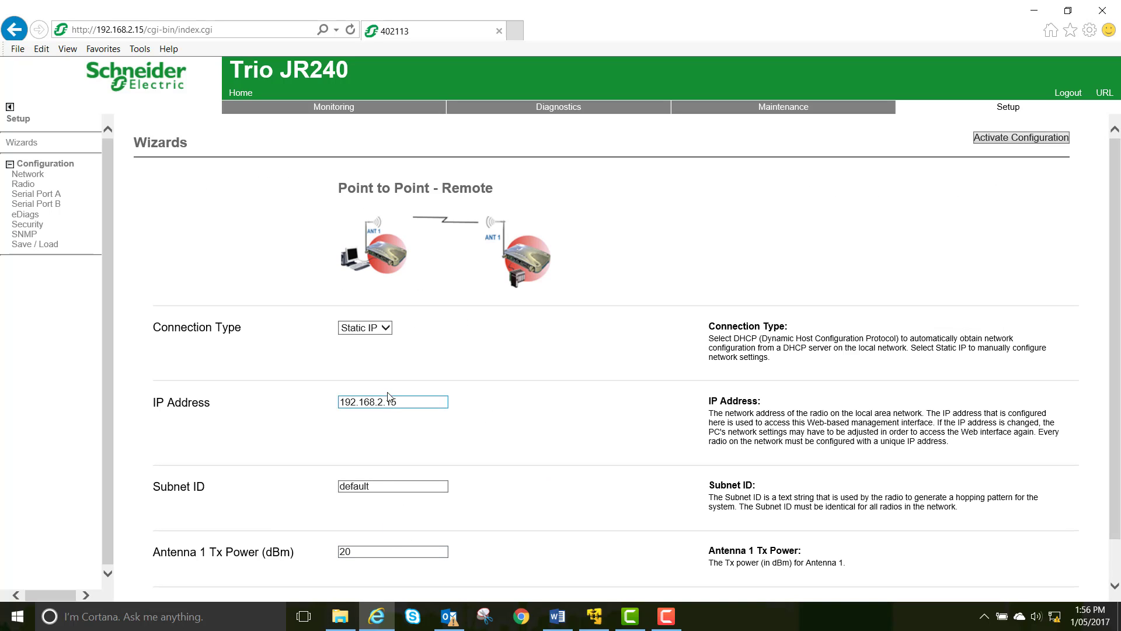
Set IP 192.168.2.152 and Subnet ID 'tutorial', then activate and confirm the configuration
left_click(407, 404)
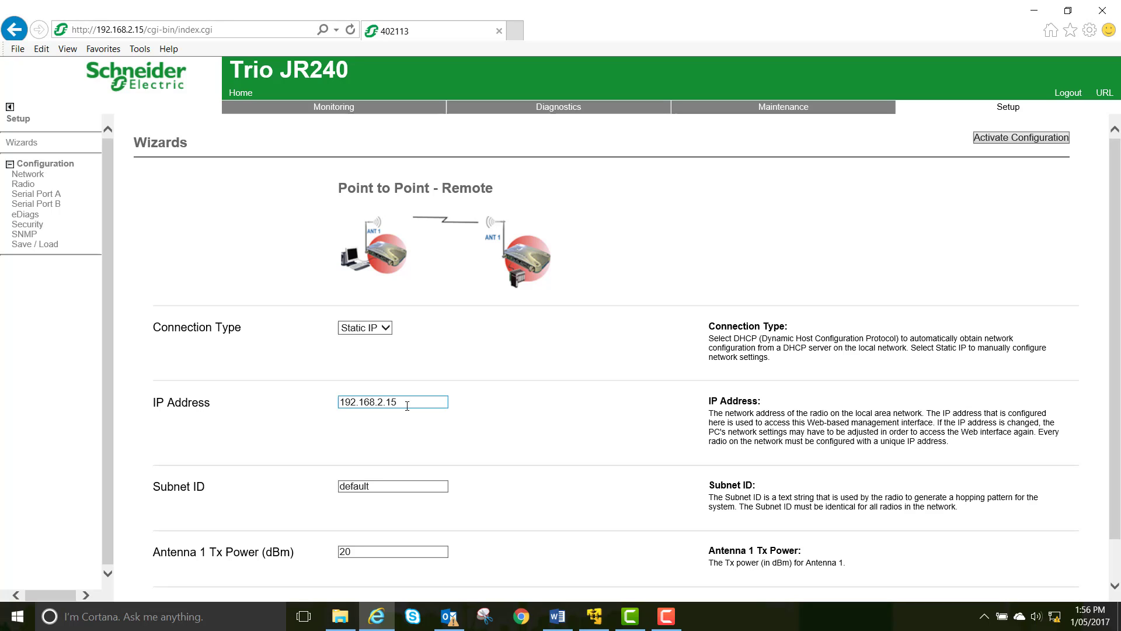
left_click(407, 404)
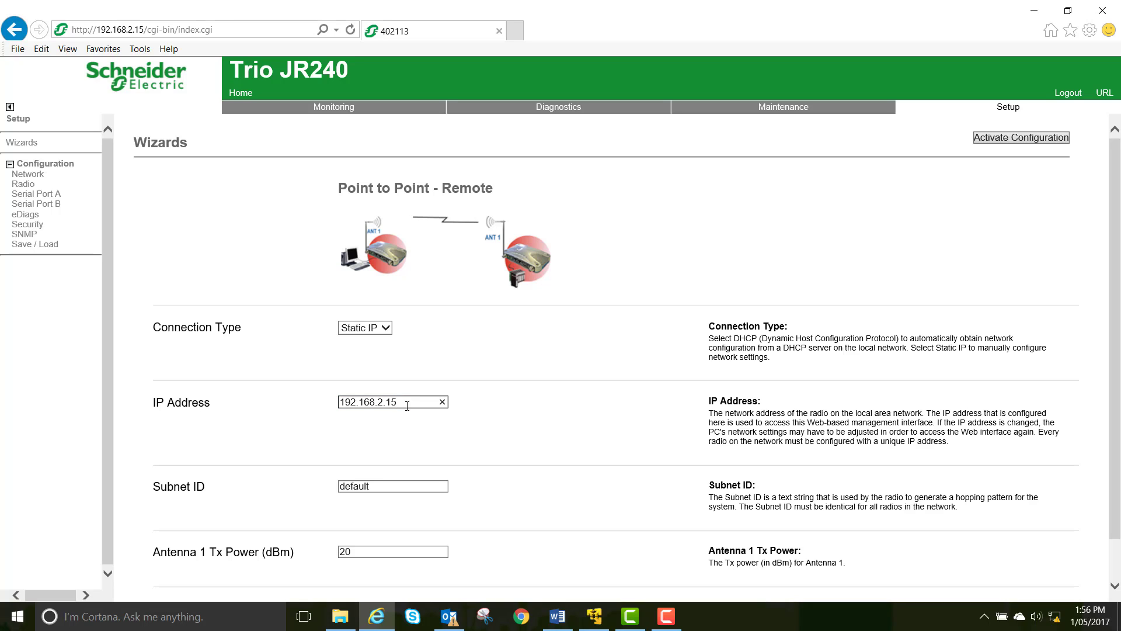
type("2")
left_click_drag(383, 488, 310, 490)
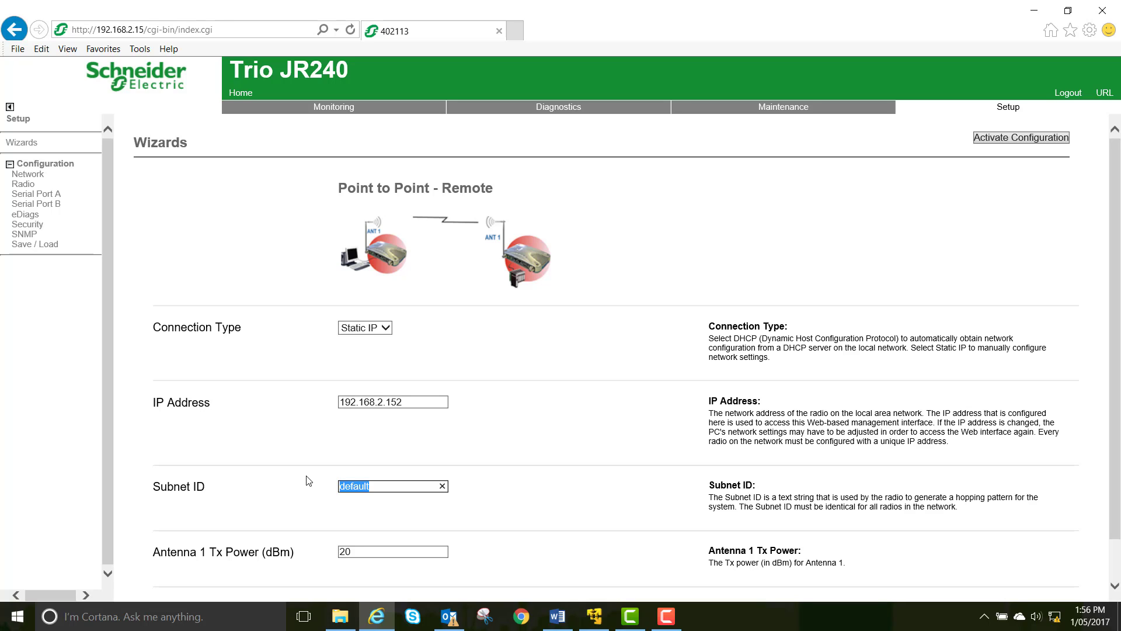
type("tutorial")
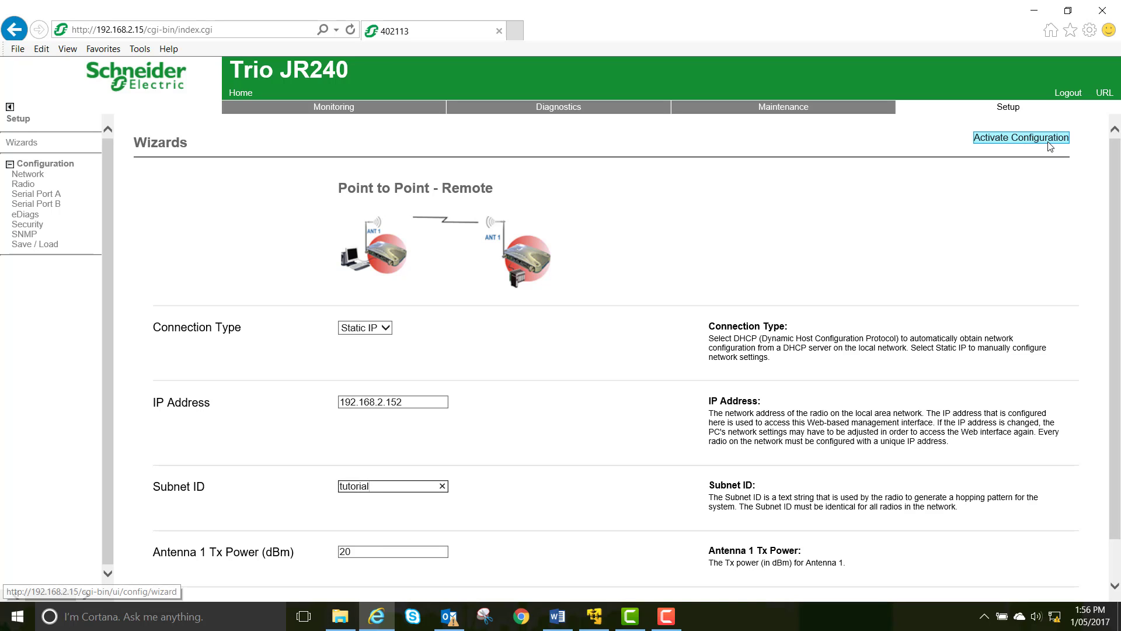
left_click(1051, 145)
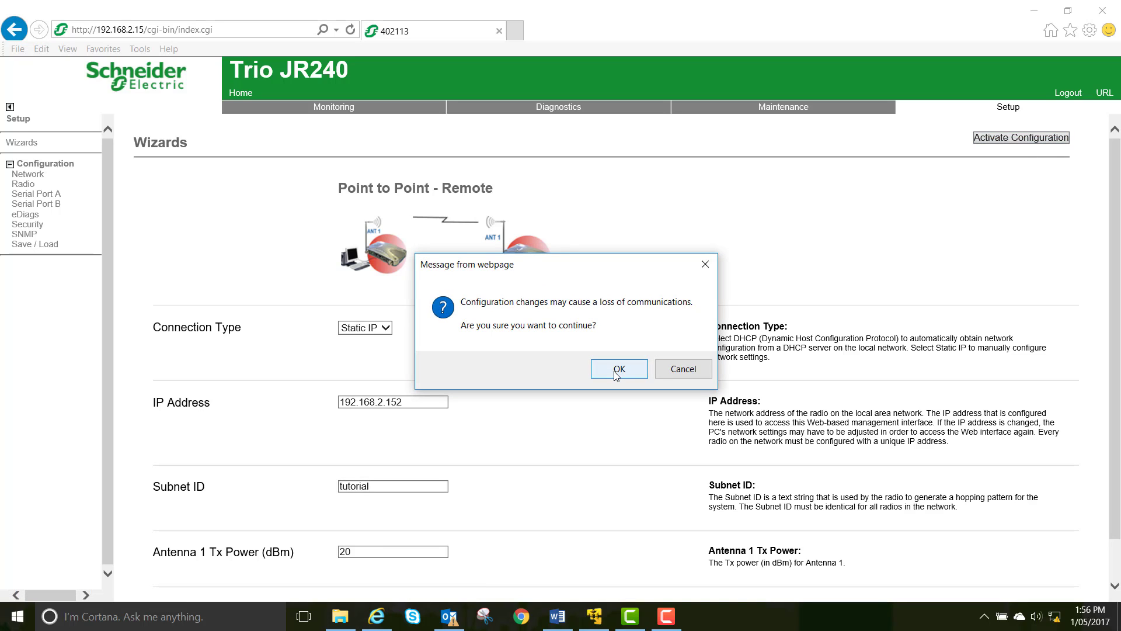
left_click(617, 373)
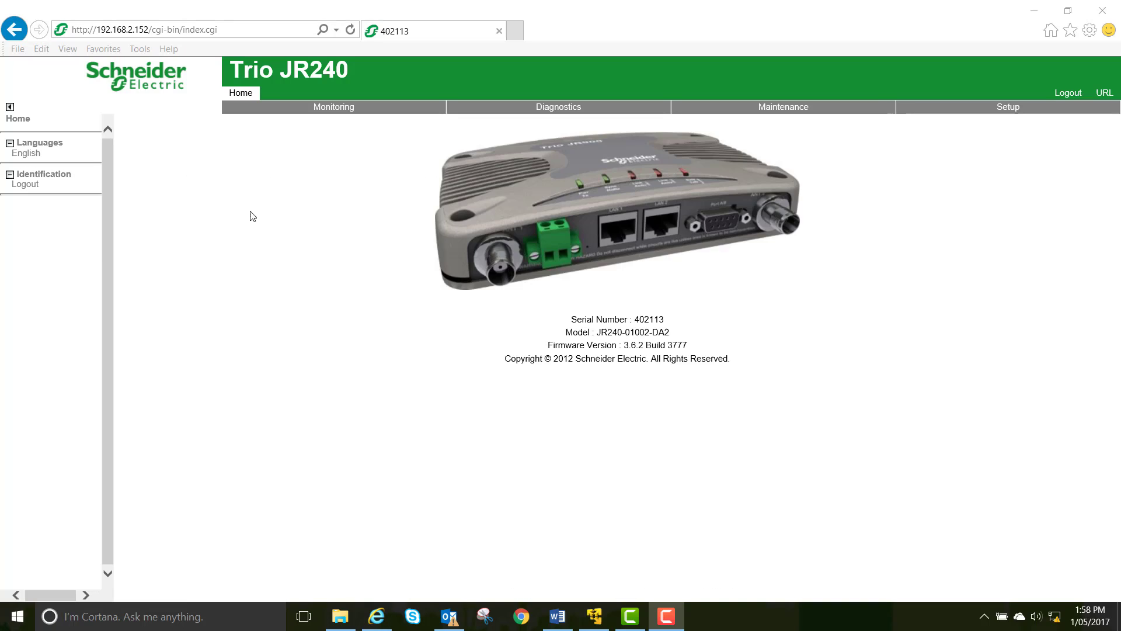
Reload the radio at 192.168.2.152 and review its Setup > Network settings
left_click(215, 28)
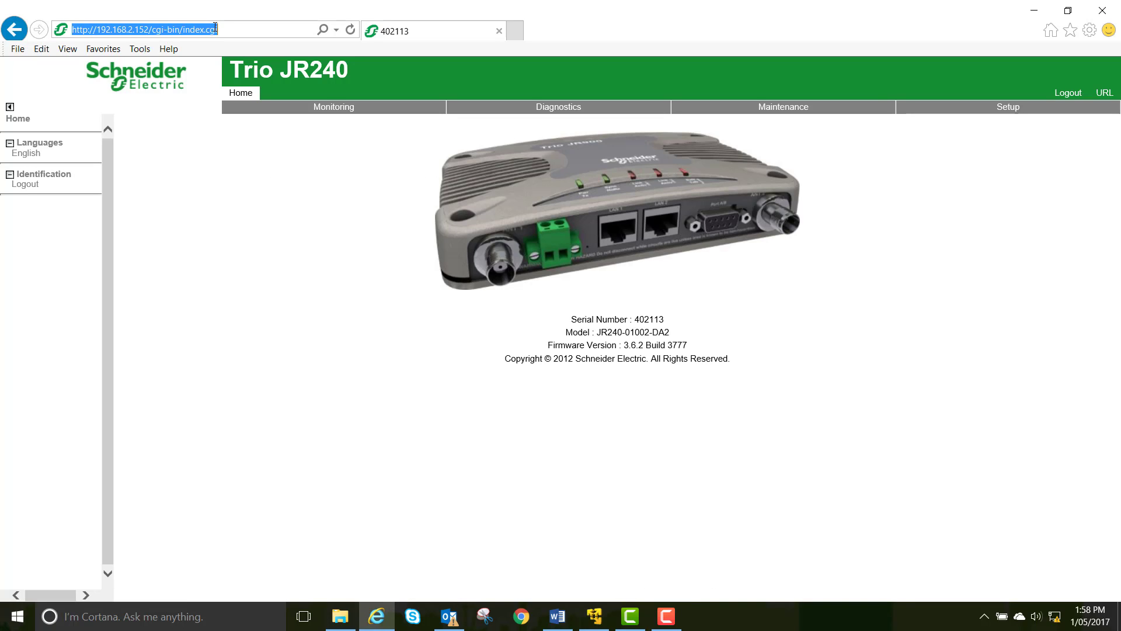
key("Return")
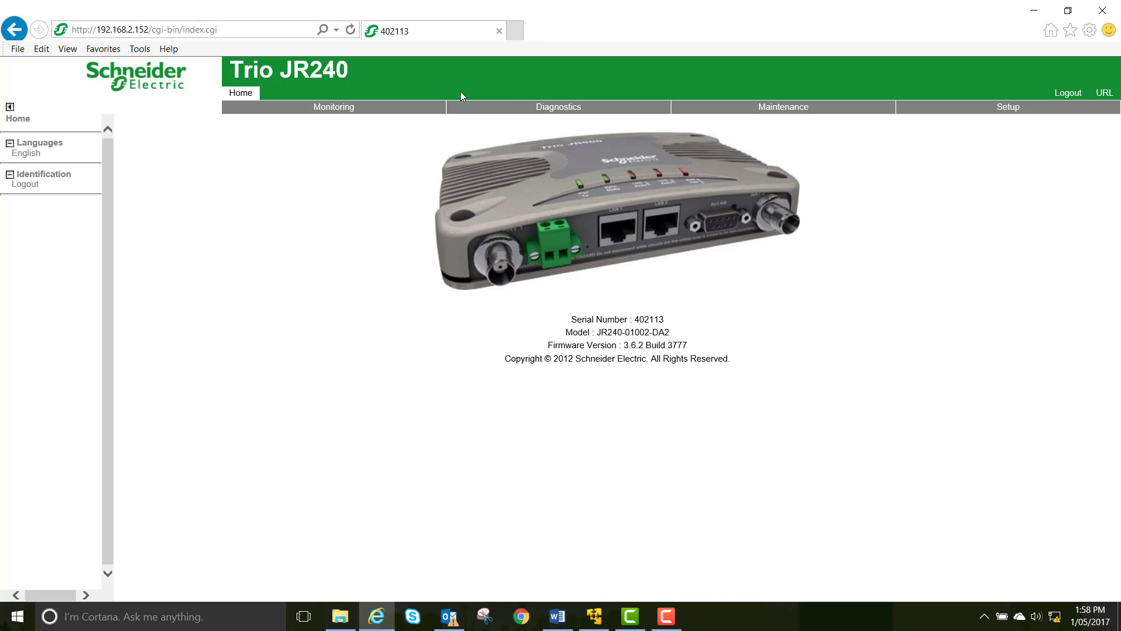
left_click(1009, 108)
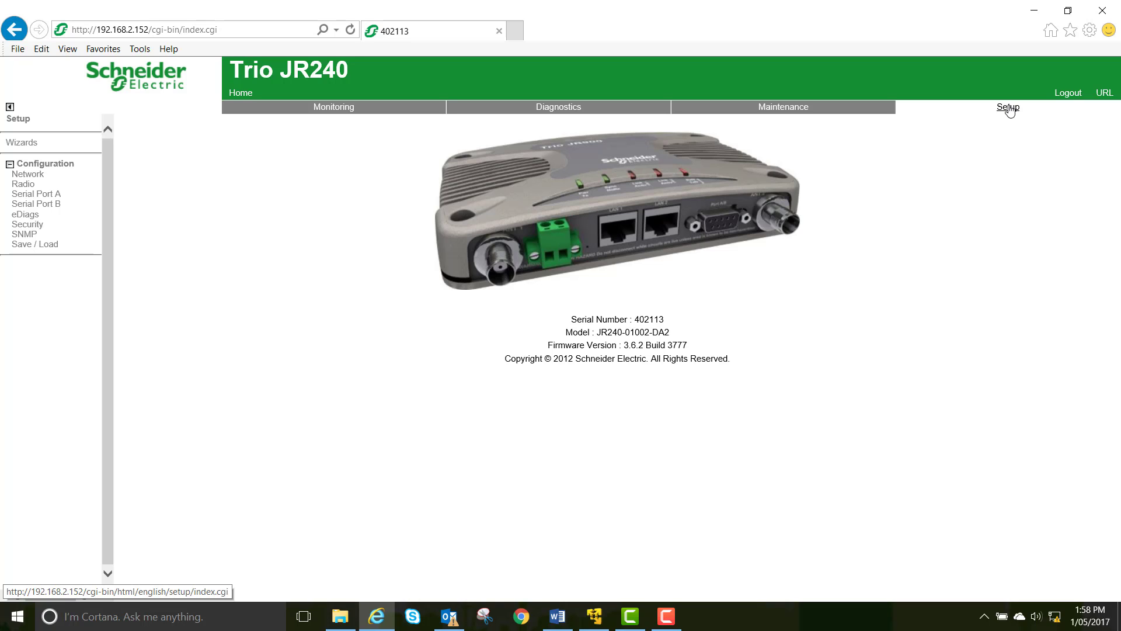
left_click(36, 177)
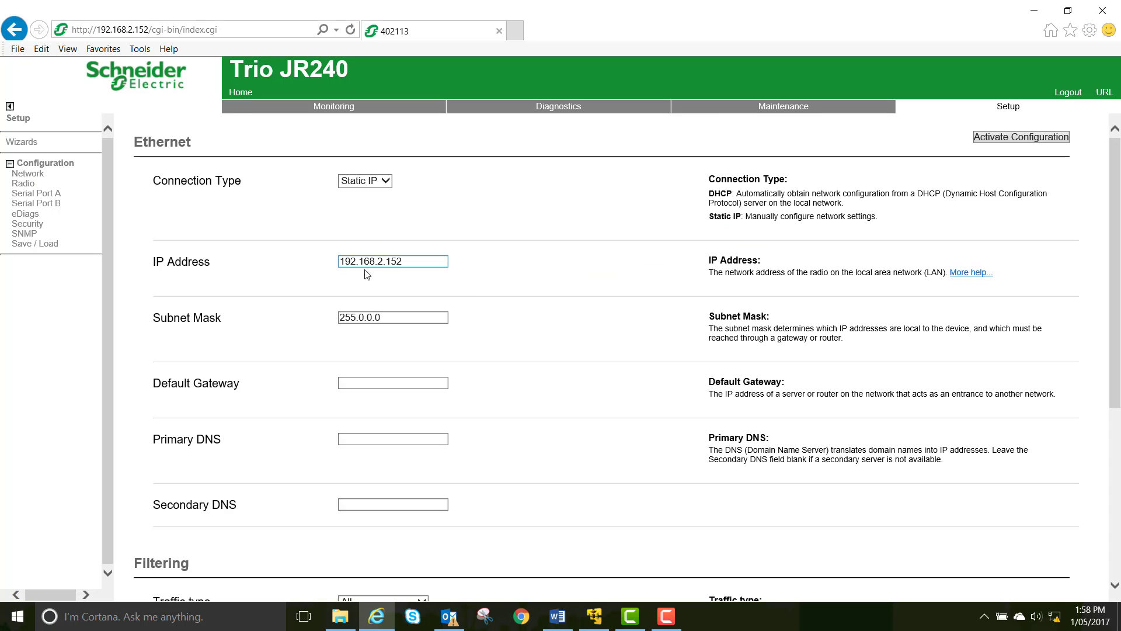
scroll(560, 317, "down", 5)
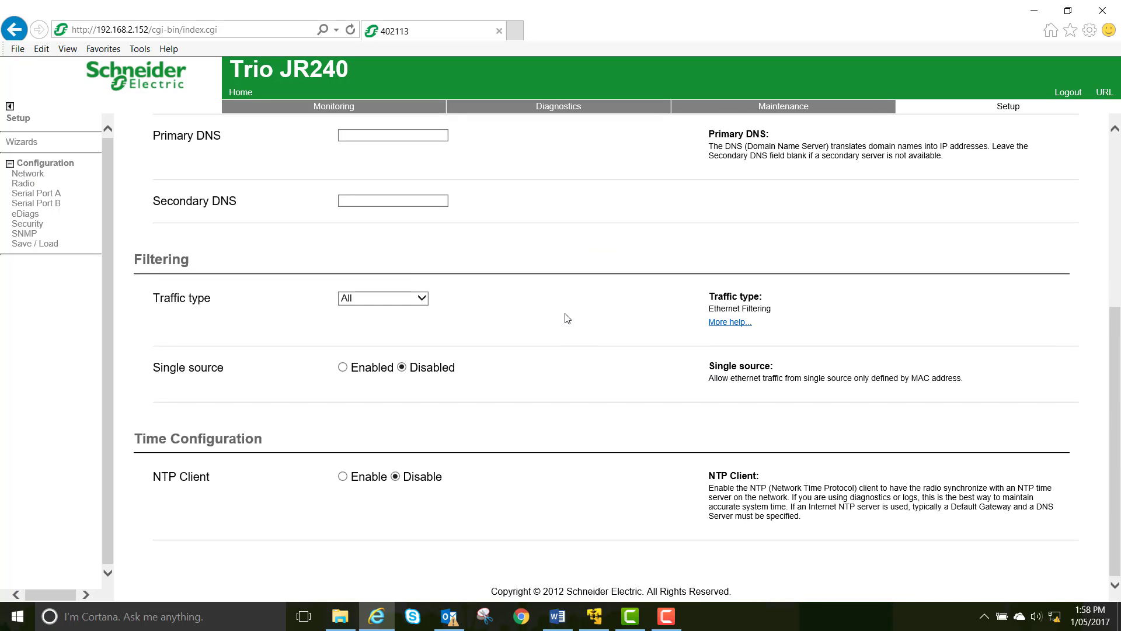
Review the Radio page's Unit, Network and Advanced Parameters (Remote, Upstream ID tutorial)
left_click(29, 185)
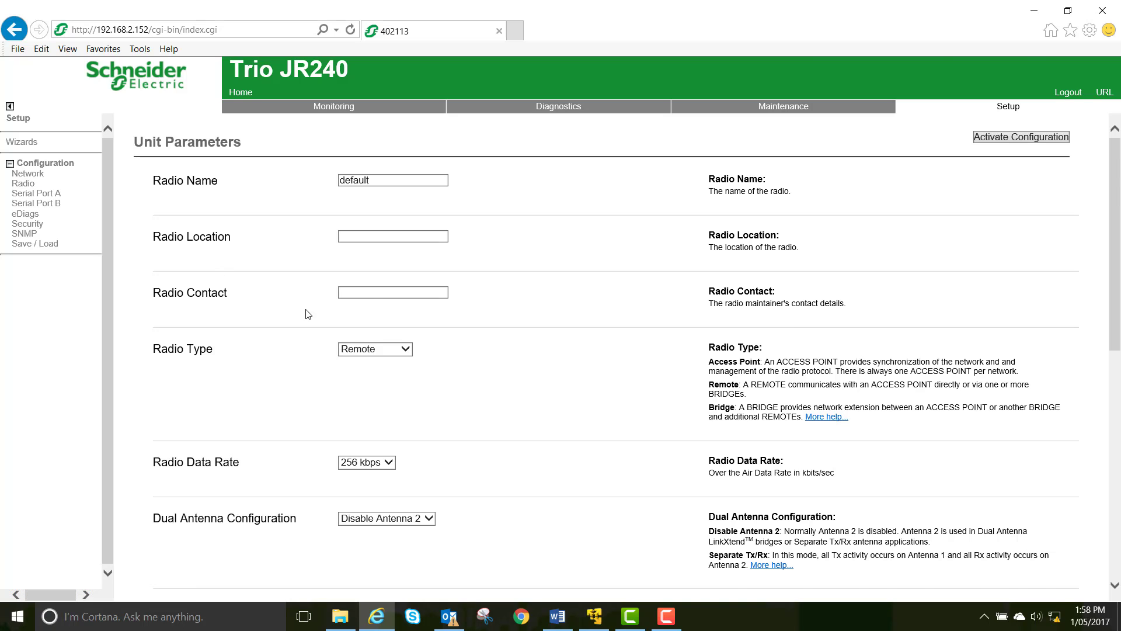
scroll(308, 315, "down", 3)
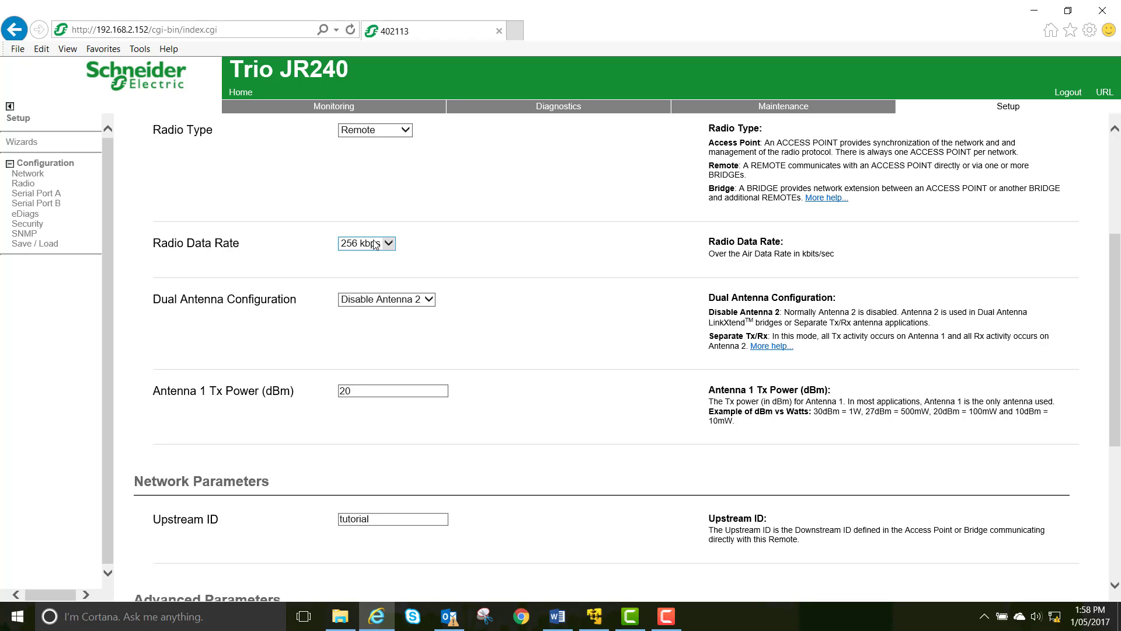
scroll(307, 339, "down", 3)
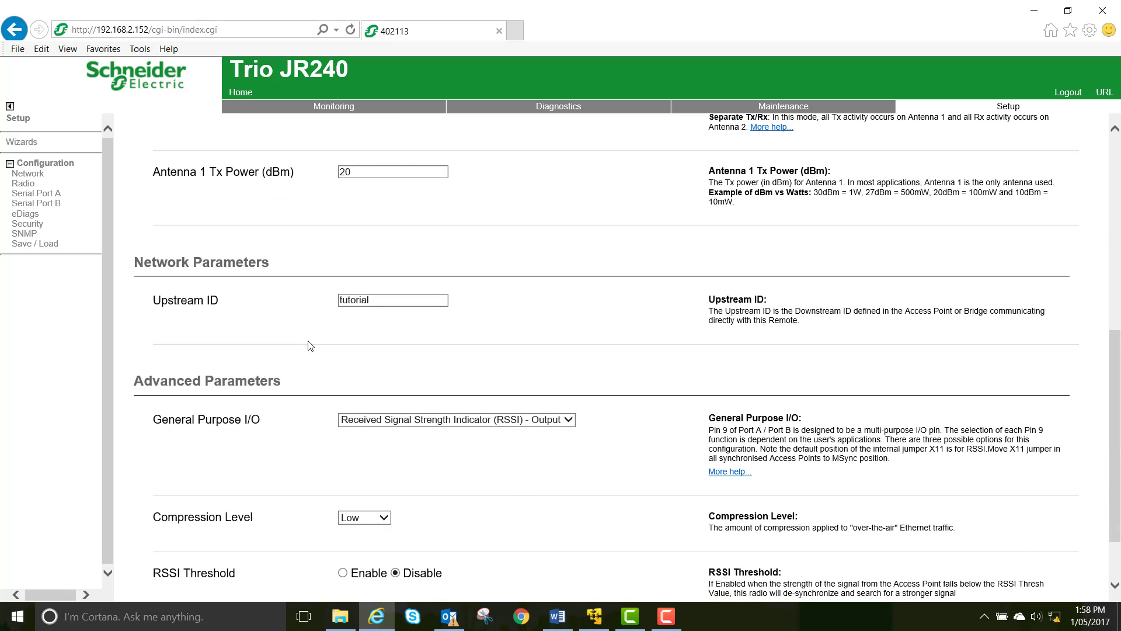
scroll(286, 365, "down", 1)
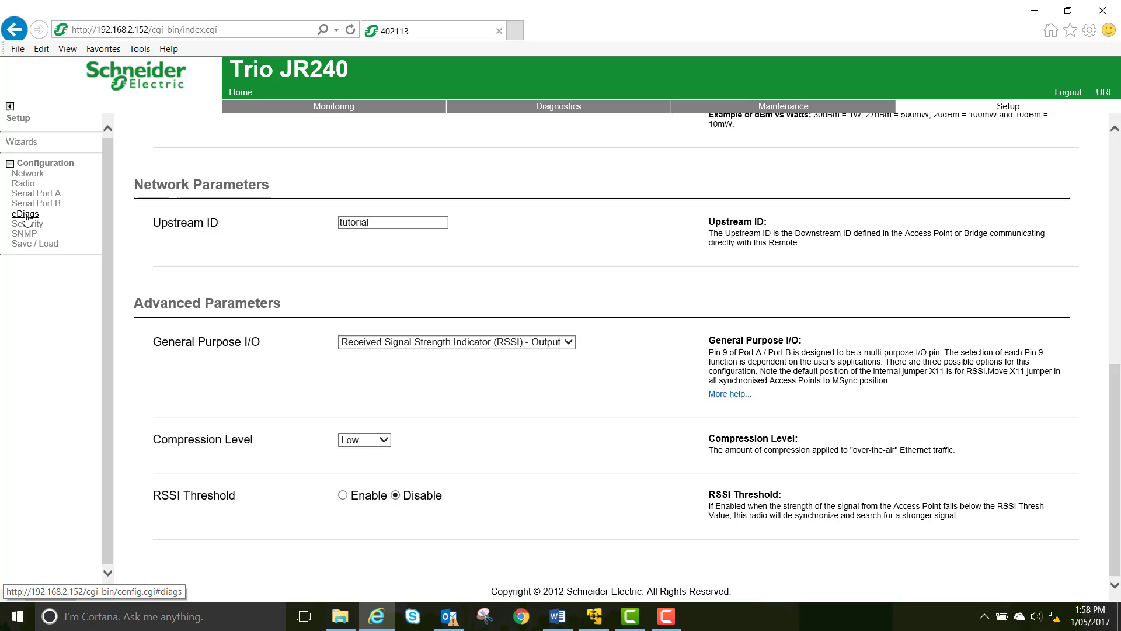
Enable eDiags and start entering 192.168.2.1 as the Controller 1 IP address
left_click(25, 215)
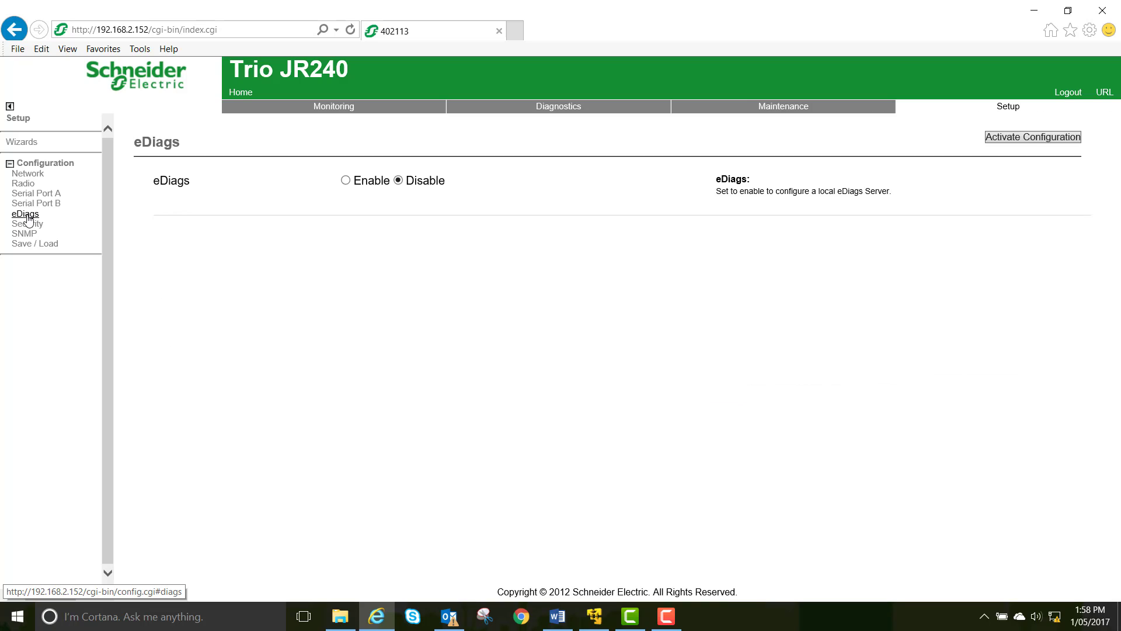
left_click(345, 180)
left_click_drag(386, 288, 306, 296)
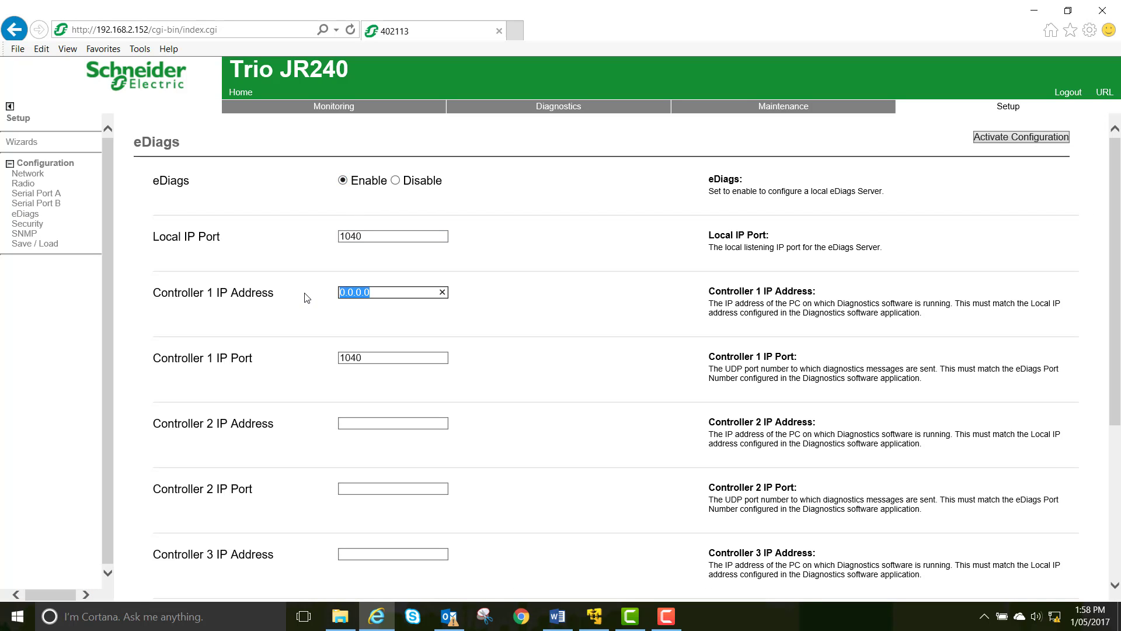
type("192.168.2")
Finish the Controller 1 IP as 192.168.2.1 and activate the configuration
type(".1")
left_click(1004, 137)
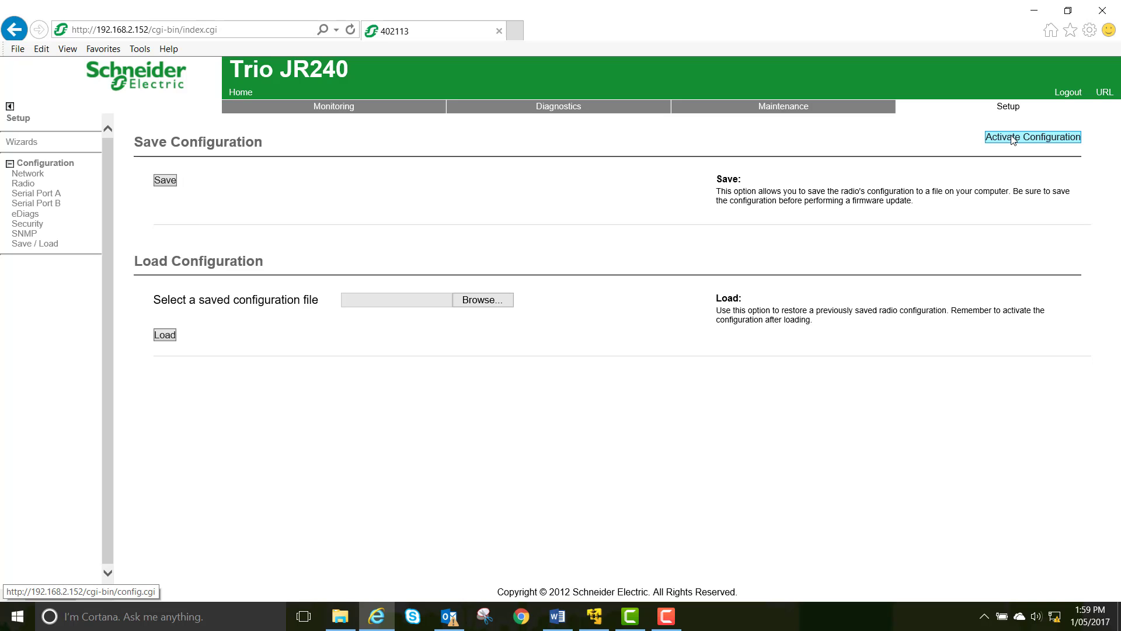
left_click(1013, 140)
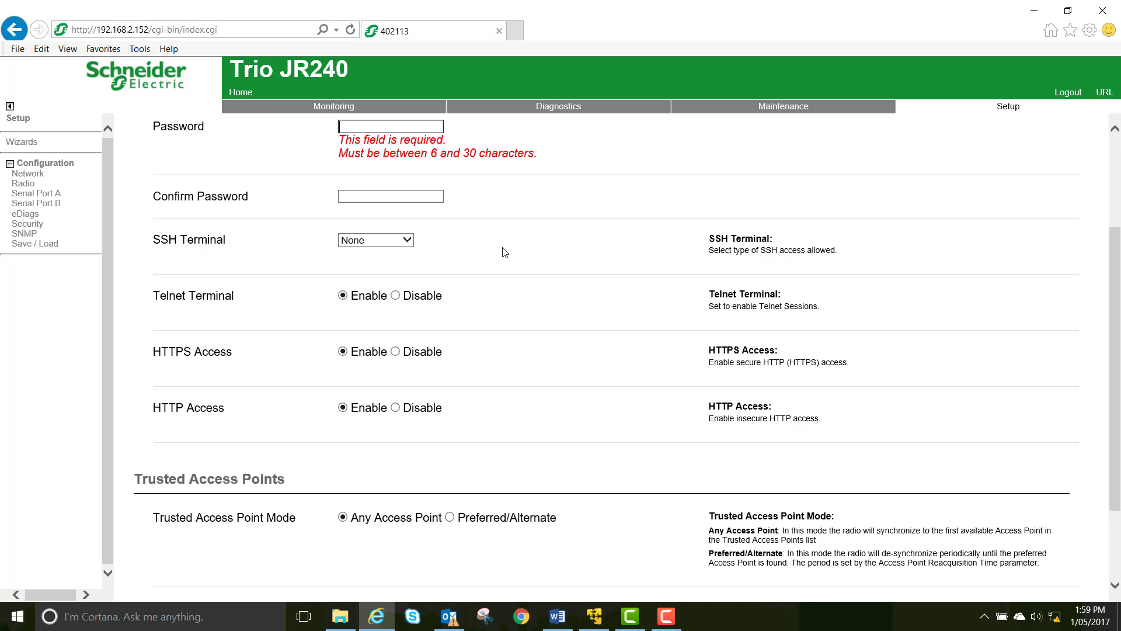
Set administration Security to Disable and activate the configuration again
scroll(502, 251, "up", 3)
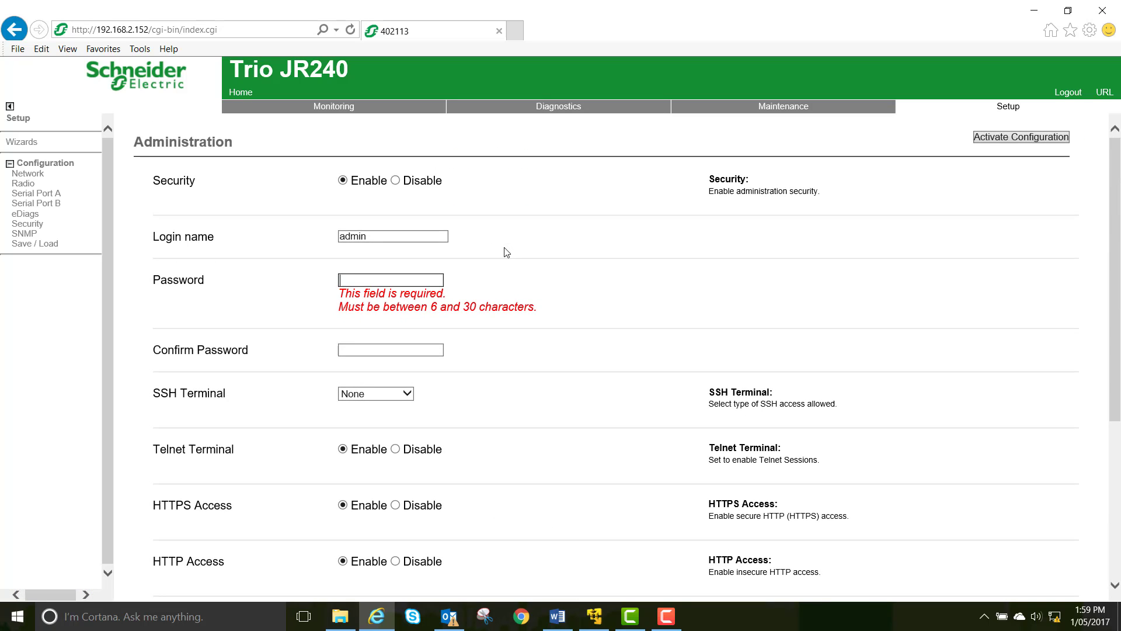
left_click(422, 182)
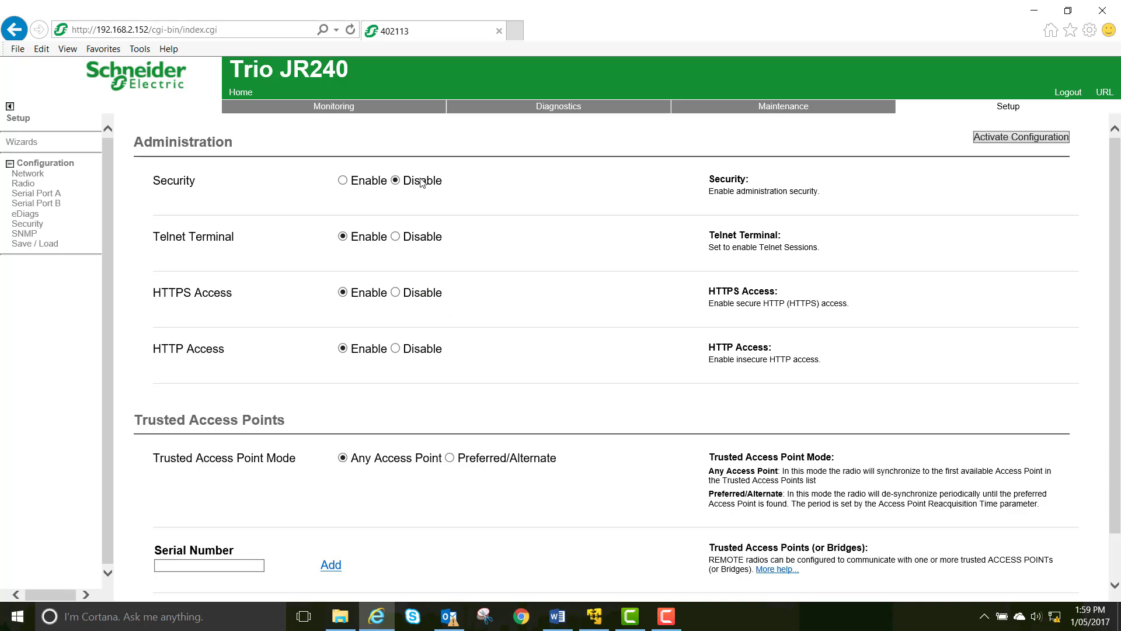
left_click(1032, 137)
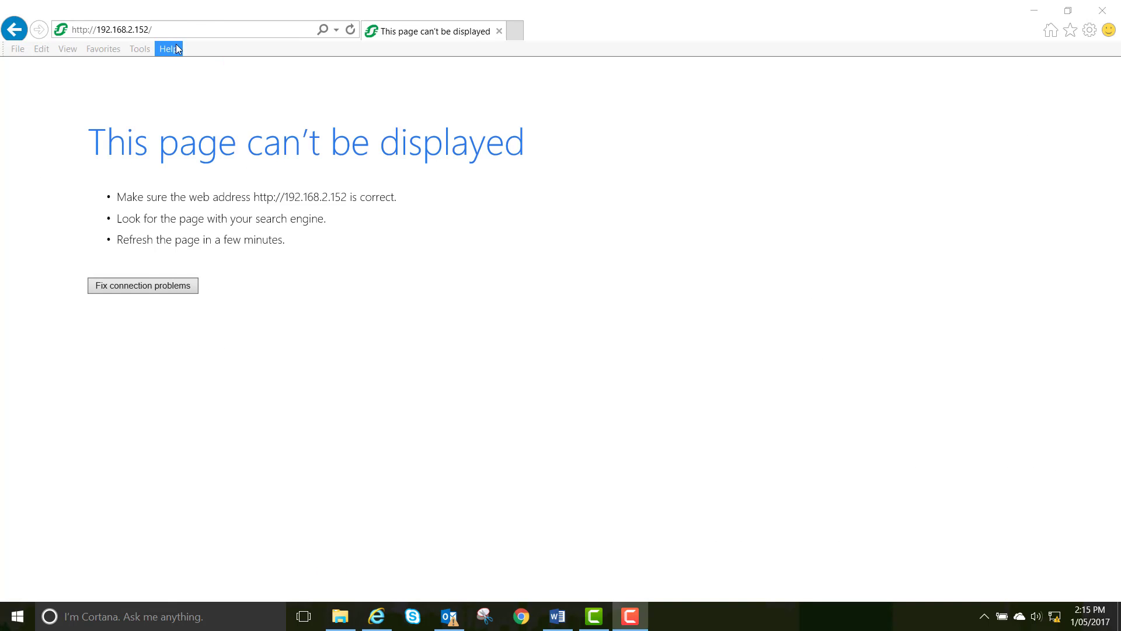
left_click(167, 29)
left_click(157, 29)
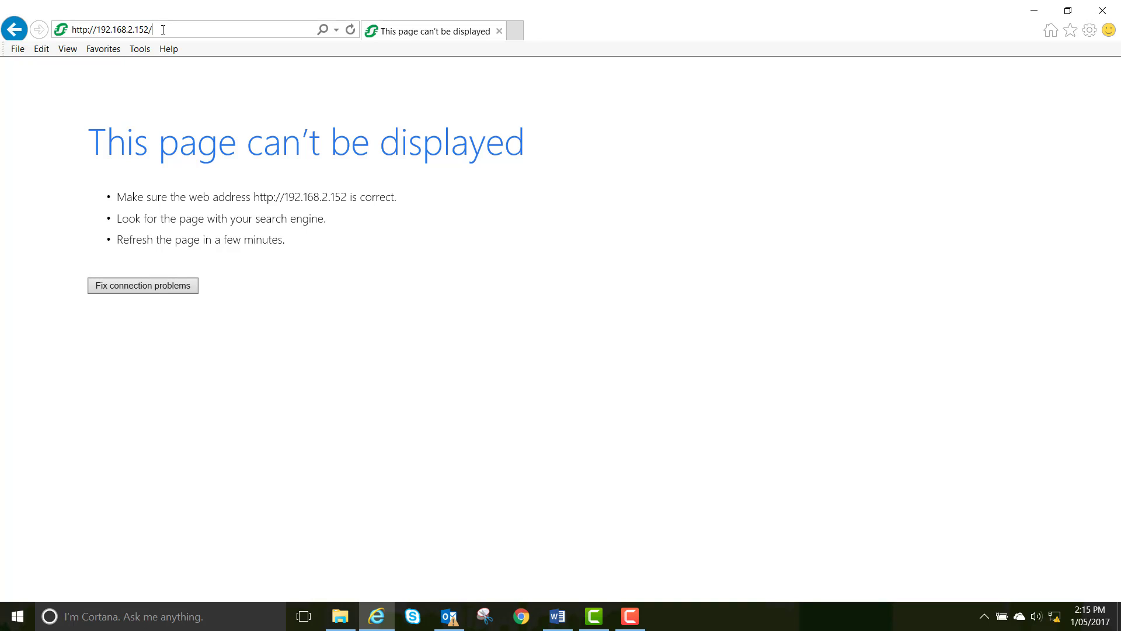
Load the radio at 192.168.2.15 and start its Point to Point Access Point wizard
key("BackSpace")
key("BackSpace")
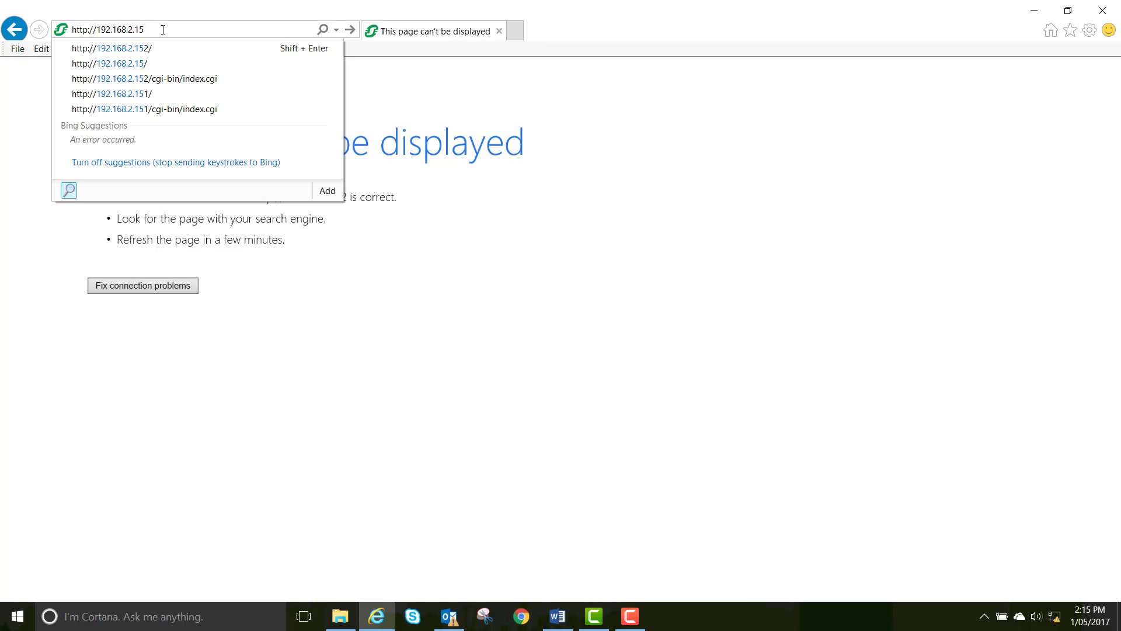
key("Return")
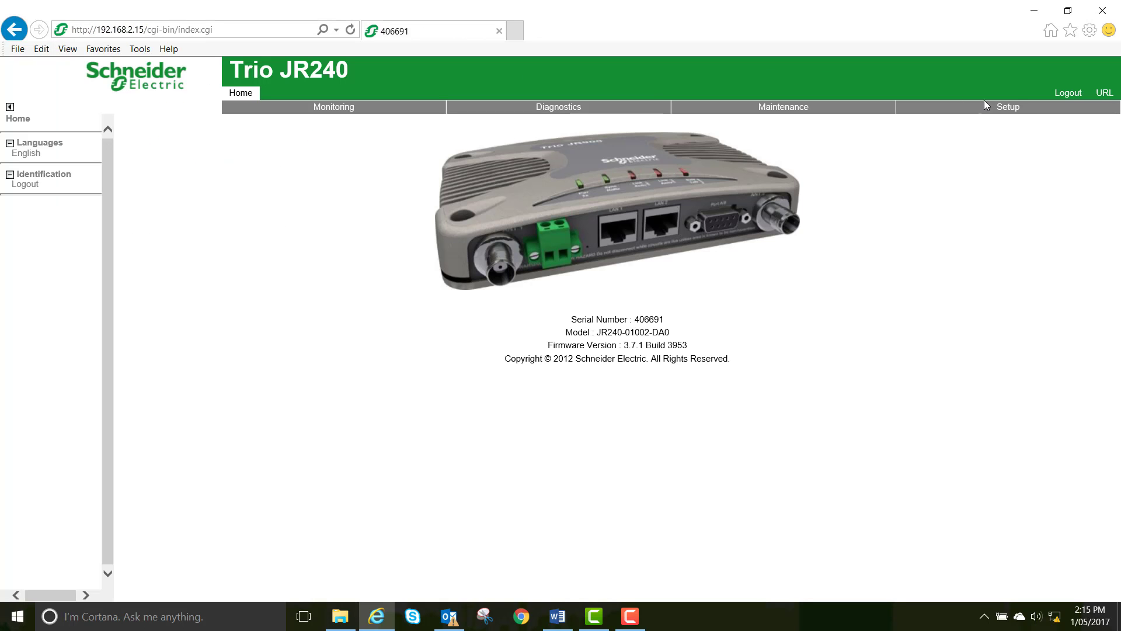
left_click(1012, 110)
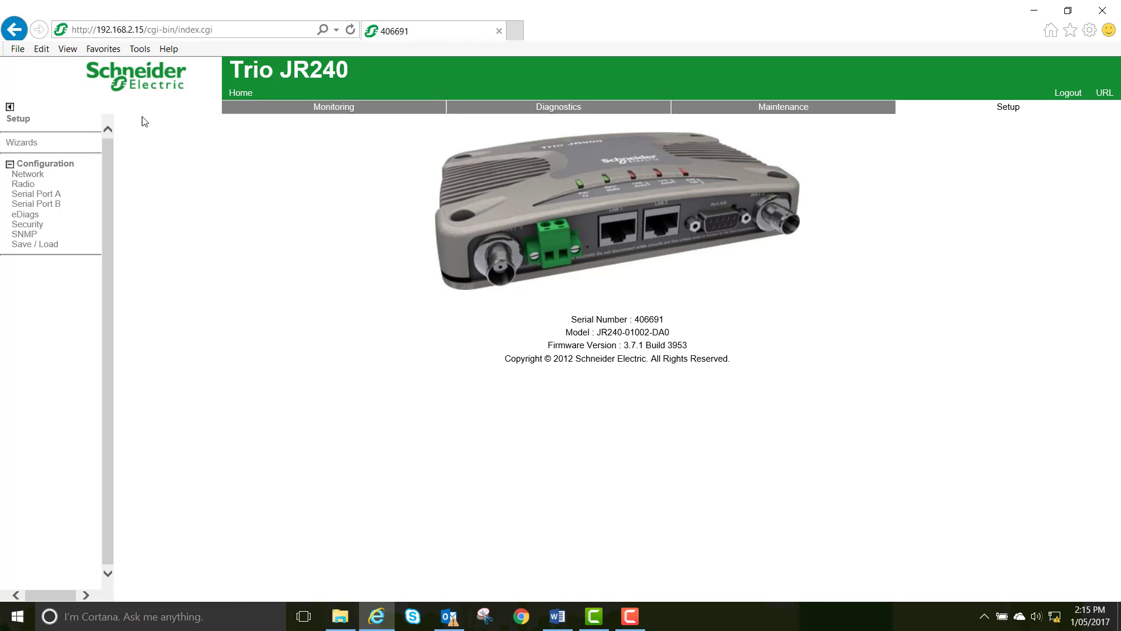
left_click(23, 143)
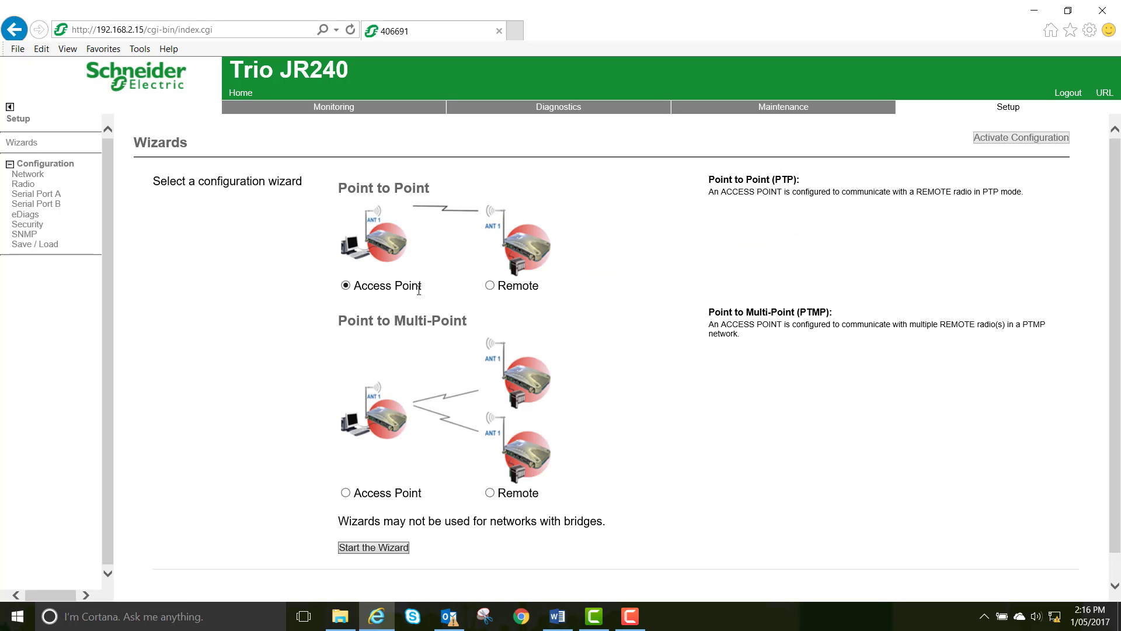
left_click(388, 547)
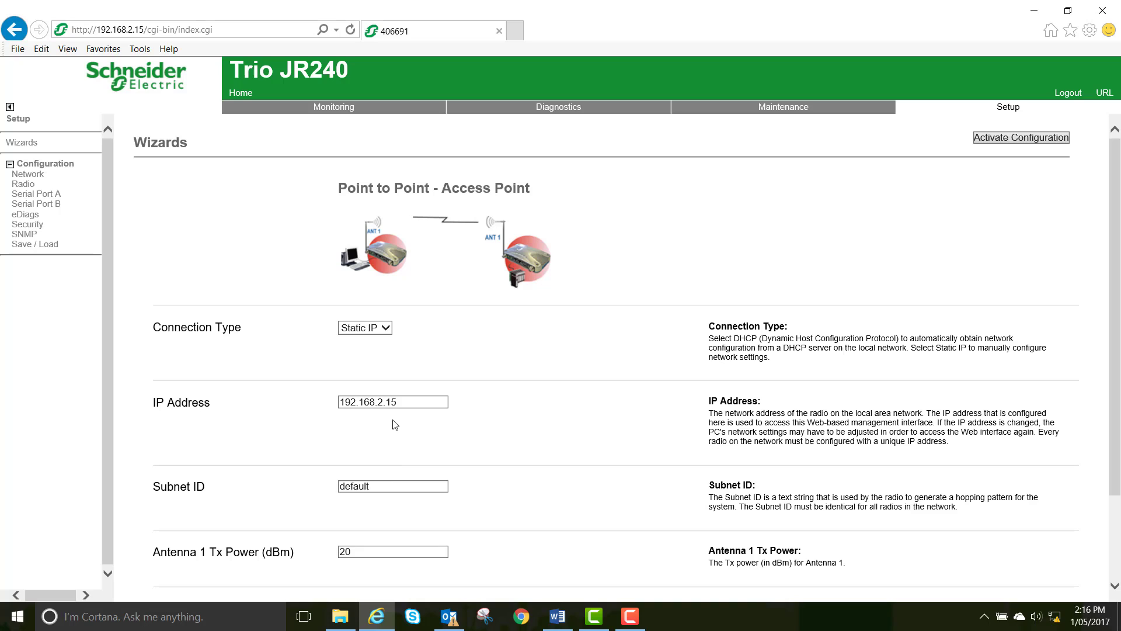
Set the access point's IP to 192.168.2.151 and Subnet ID to 'tutorial'
left_click(405, 401)
type("1")
double_click(391, 487)
type("tu")
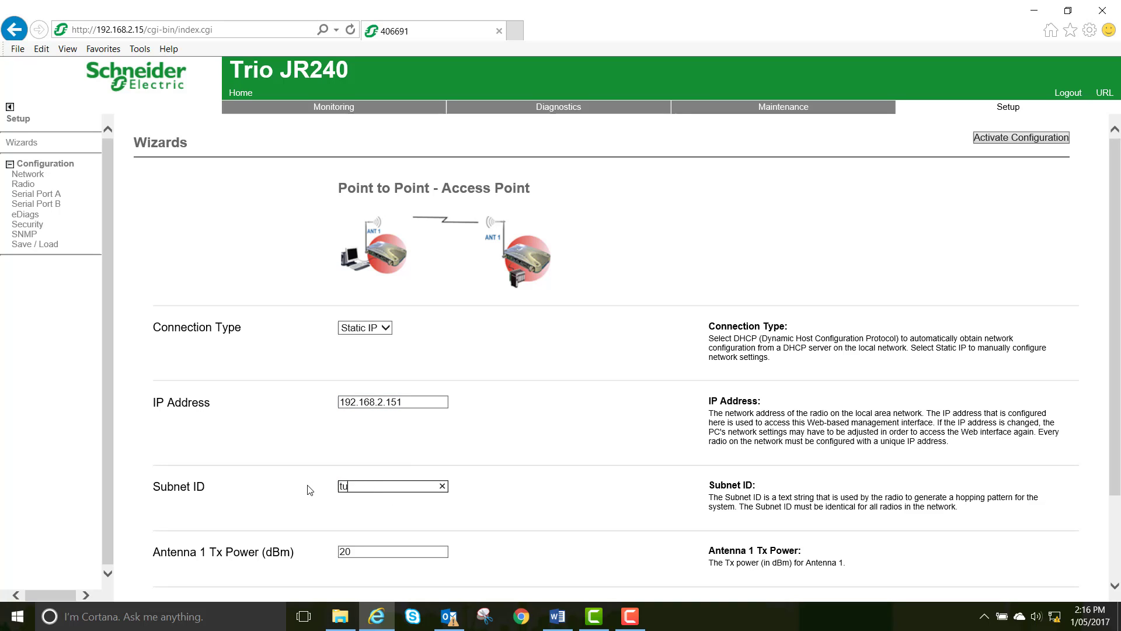
type("torial")
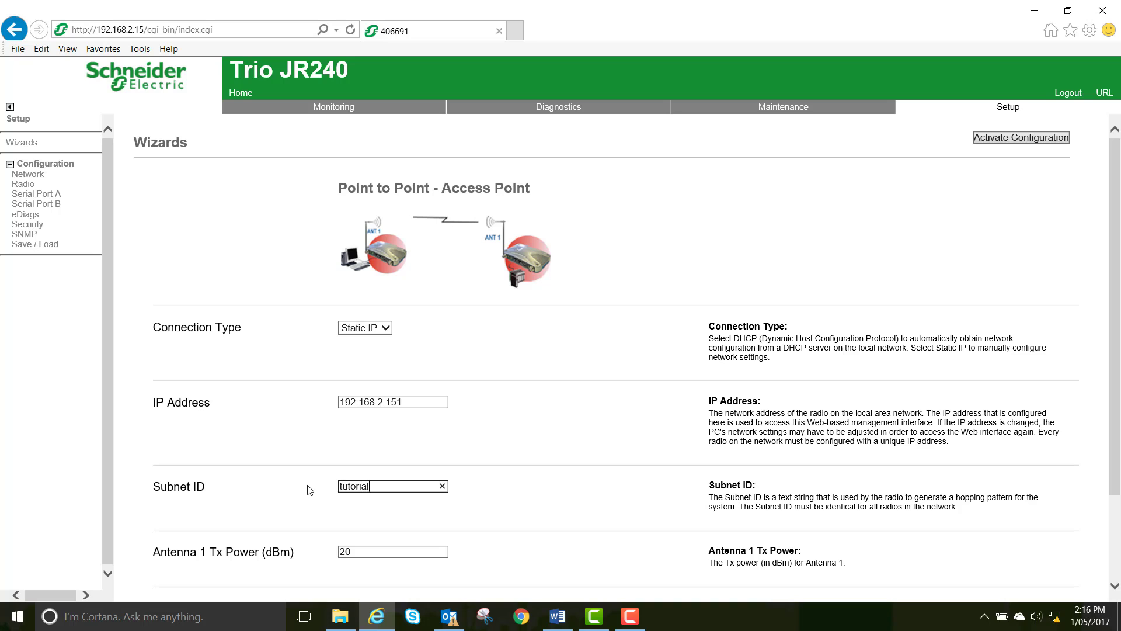
Enter 402113 as the Trusted Remote Serial Number
scroll(412, 521, "down", 1)
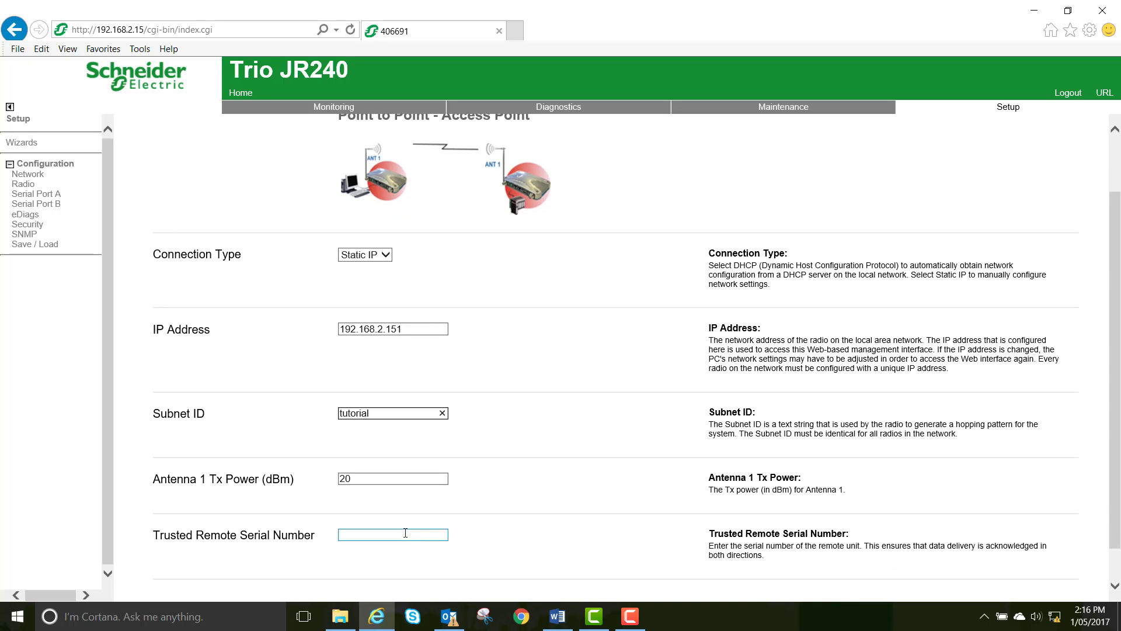
left_click(398, 532)
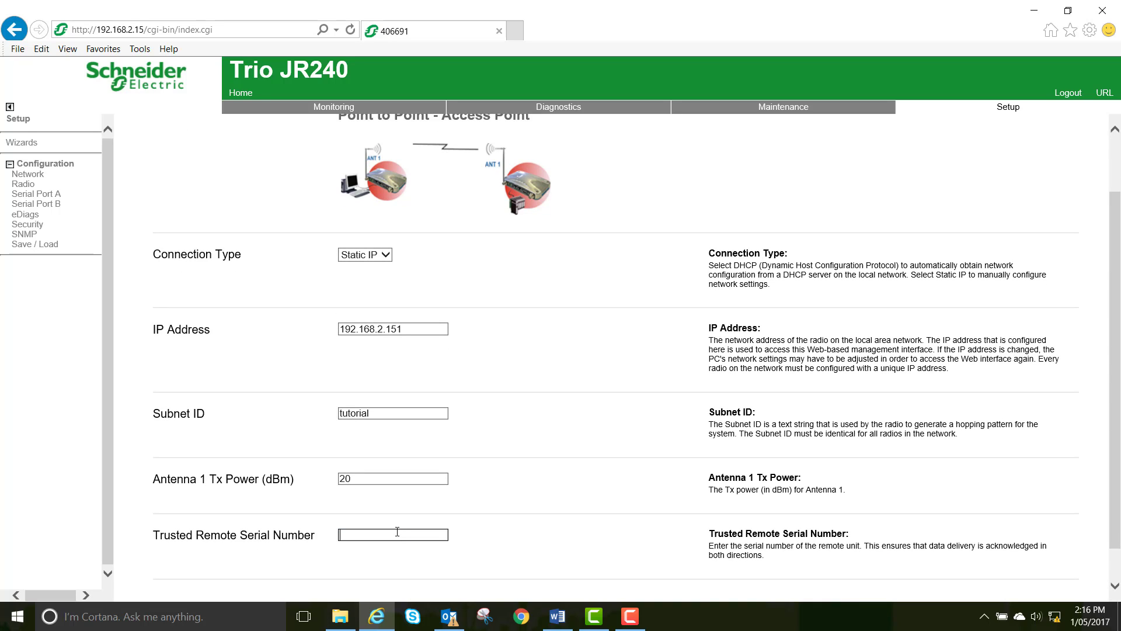
type("402113")
scroll(1080, 213, "up", 2)
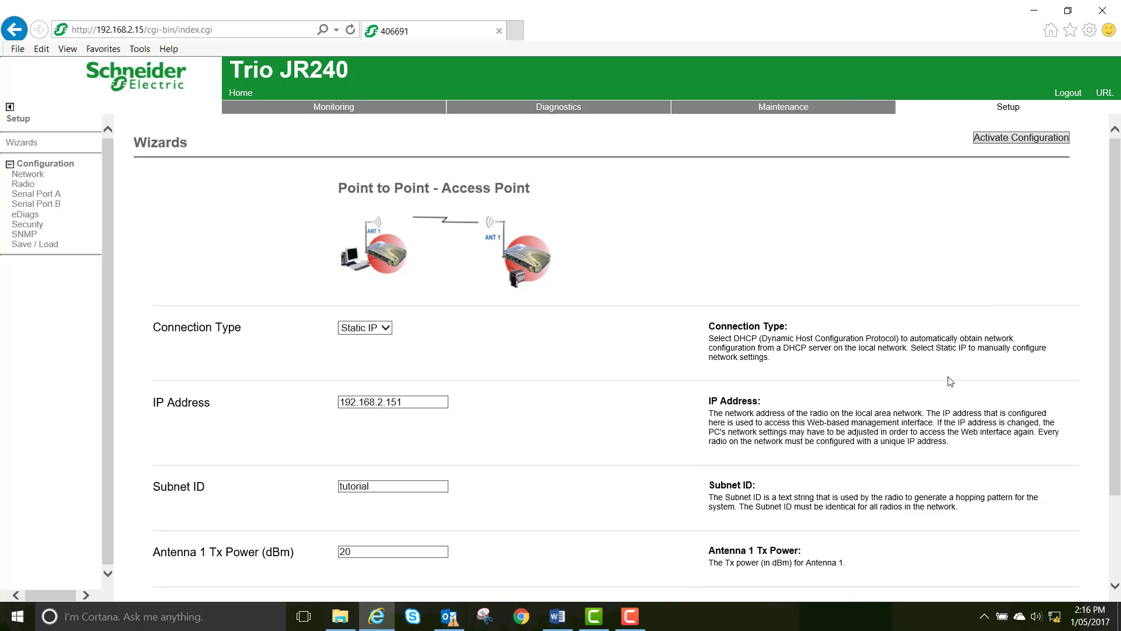
Activate the access point configuration, then enable eDiags with Controller 1 IP 192.168.2.1
left_click(1049, 140)
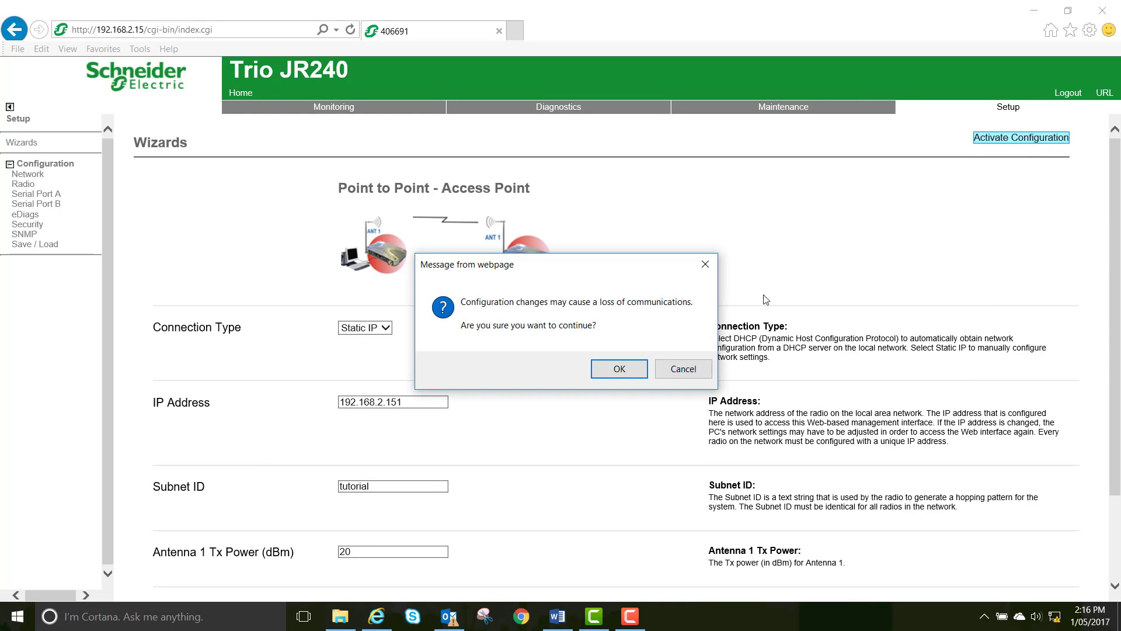
left_click(601, 368)
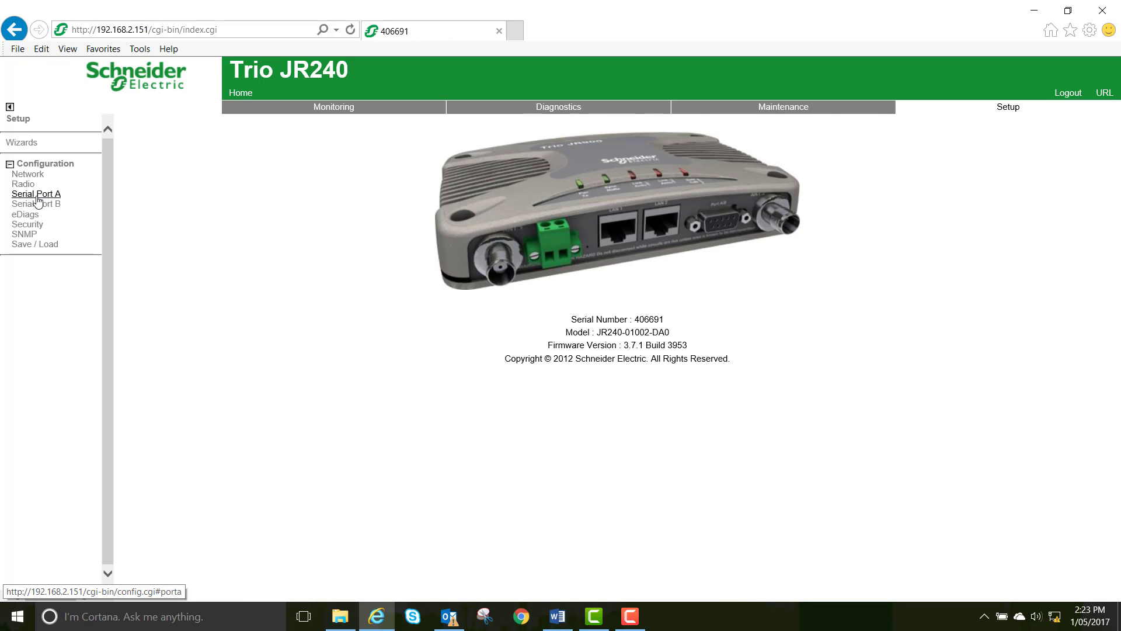
left_click(25, 214)
left_click(368, 180)
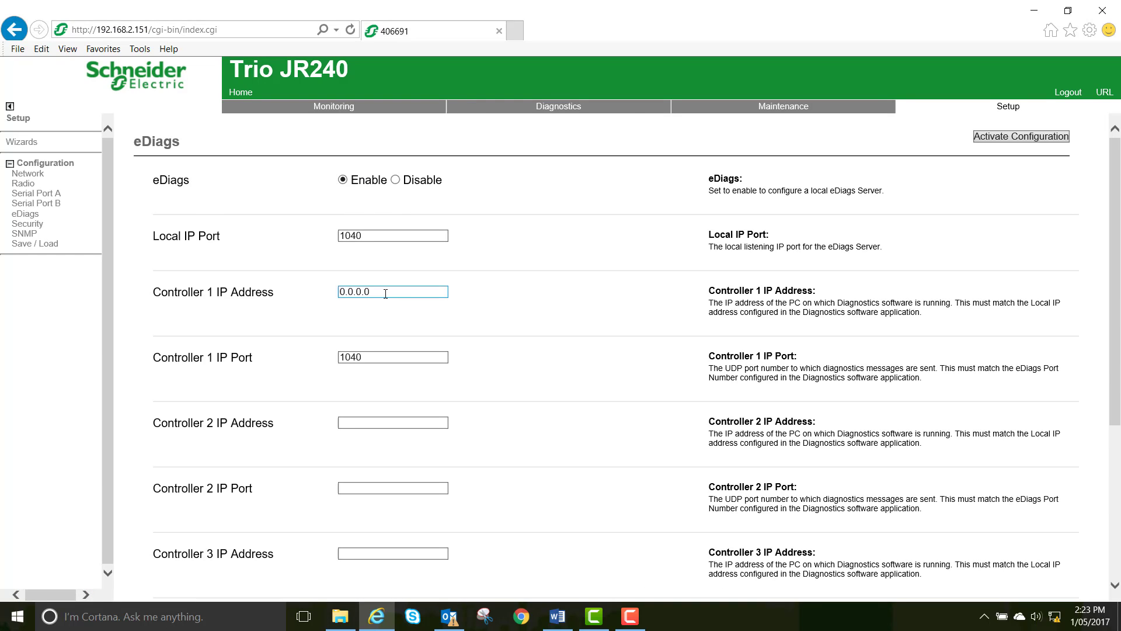
left_click_drag(446, 292, 275, 296)
type("192.168.2.1")
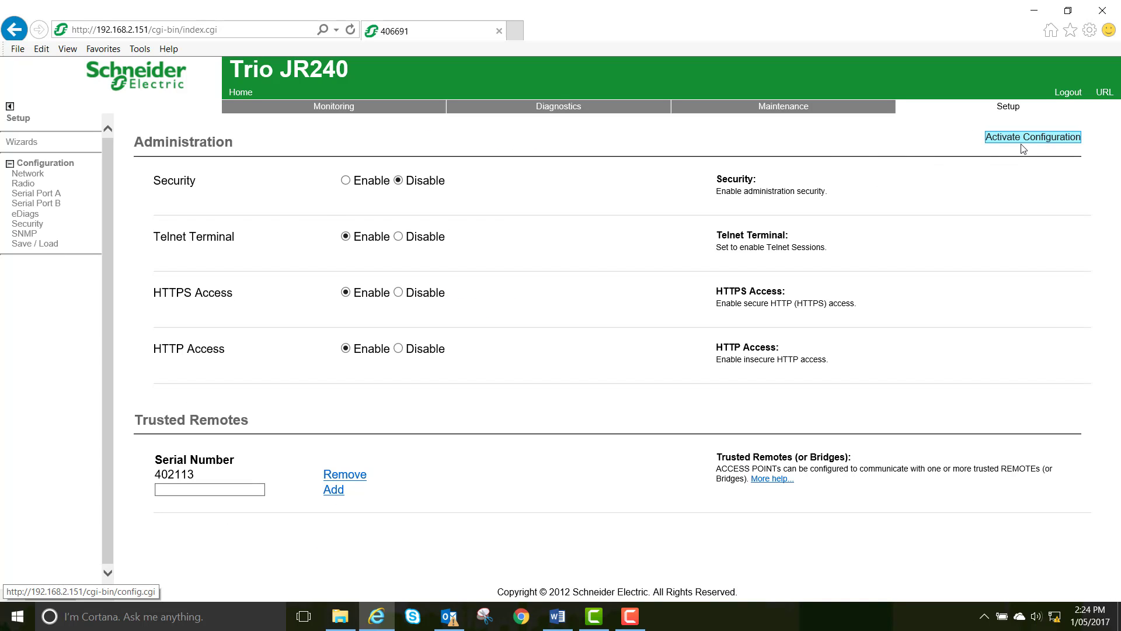
Activate the configuration and list reachable radios under Diagnostics > Browse Network
left_click(1026, 141)
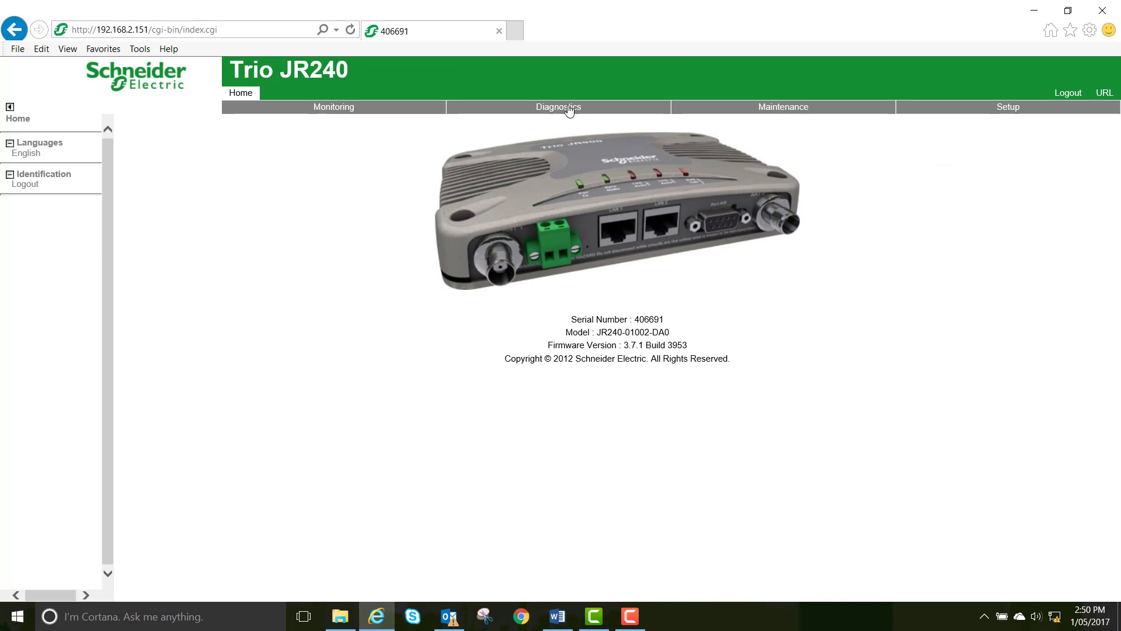
left_click(570, 114)
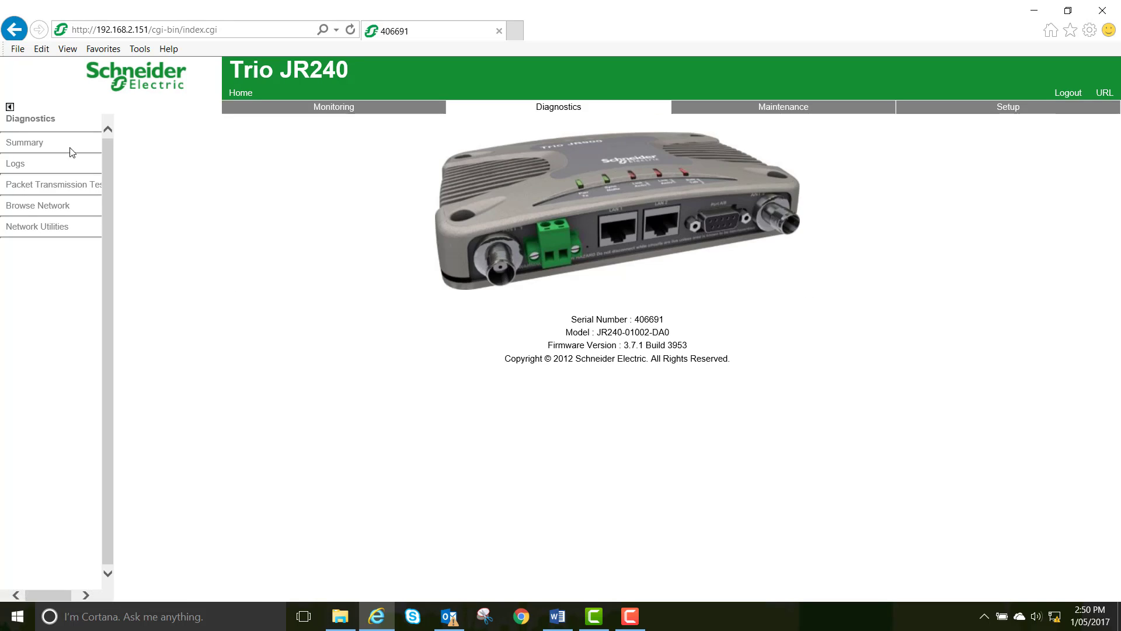
left_click(30, 212)
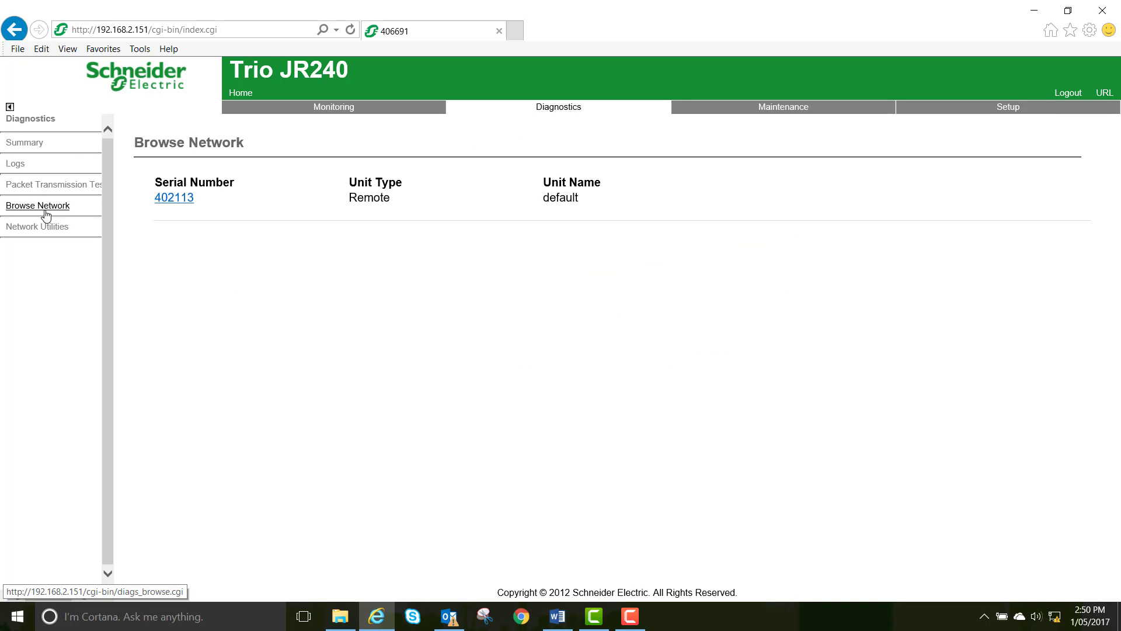
Run a packet transmission test to remote 402113
left_click(173, 199)
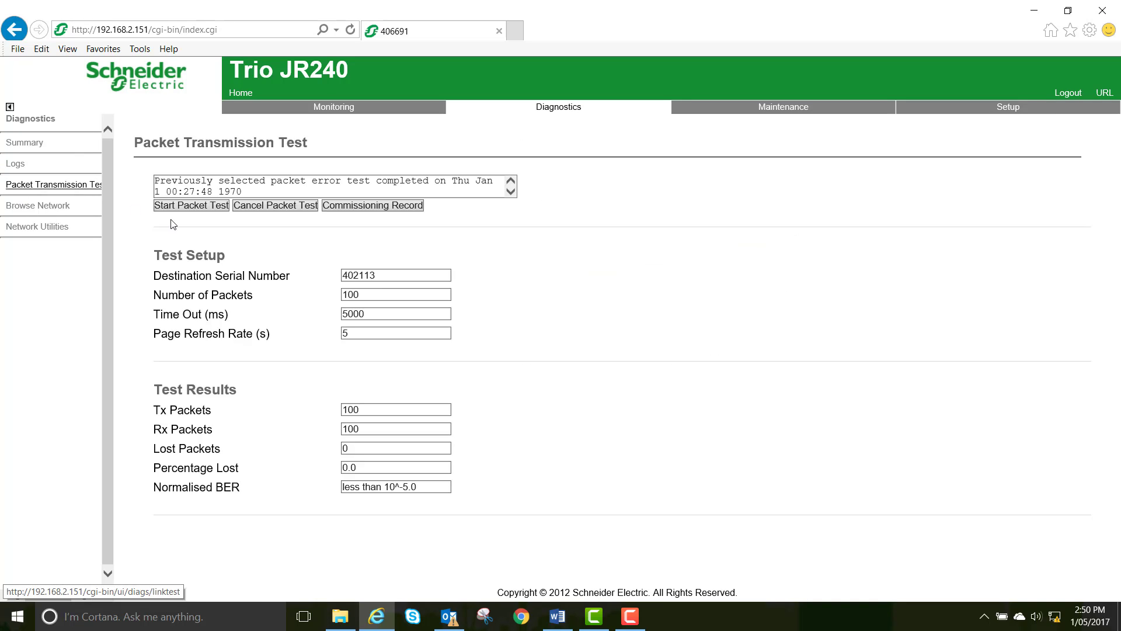
left_click(382, 278)
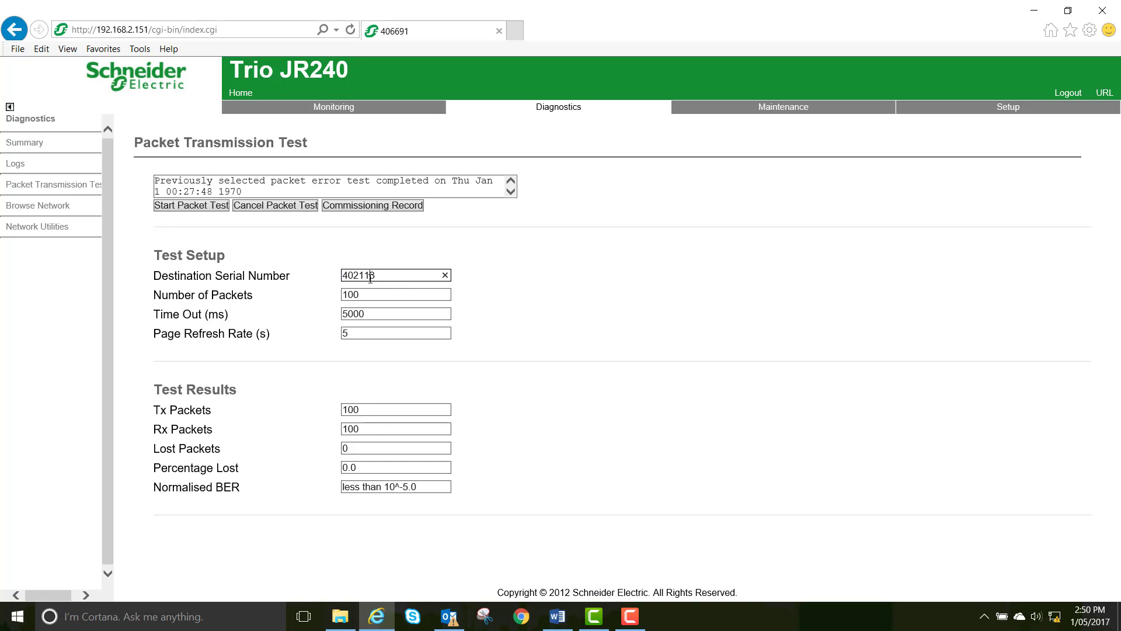
double_click(370, 277)
left_click(188, 205)
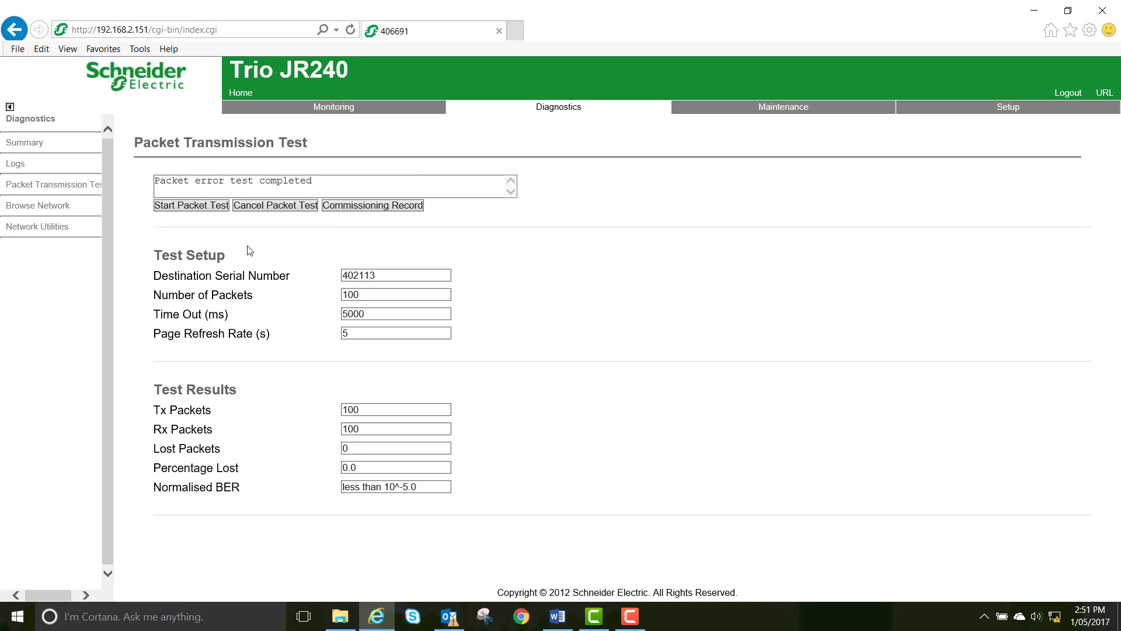
left_click(389, 208)
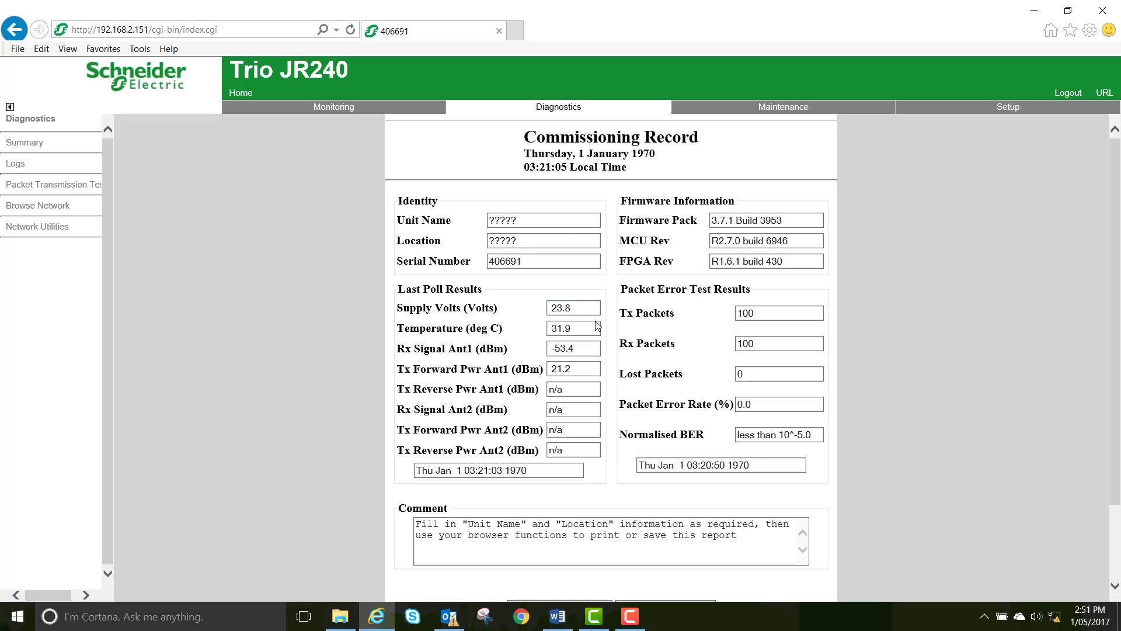
scroll(622, 458, "down", 1)
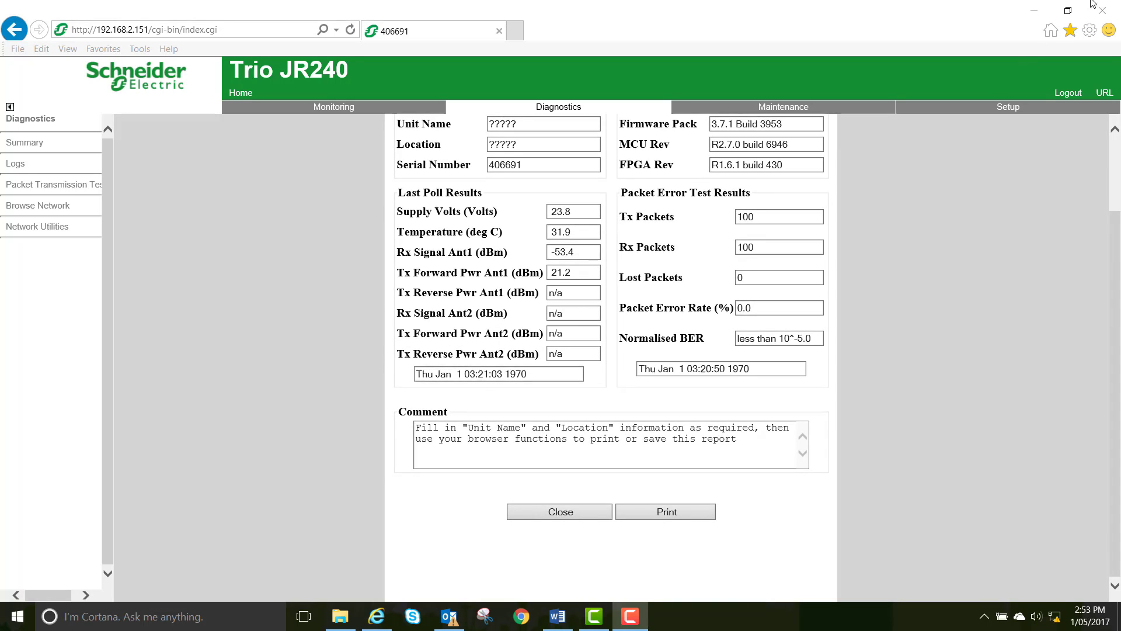
Close Internet Explorer and launch TView+ Management Suite by searching 'tview' in the Start menu
left_click(1102, 11)
left_click(114, 619)
type("tview")
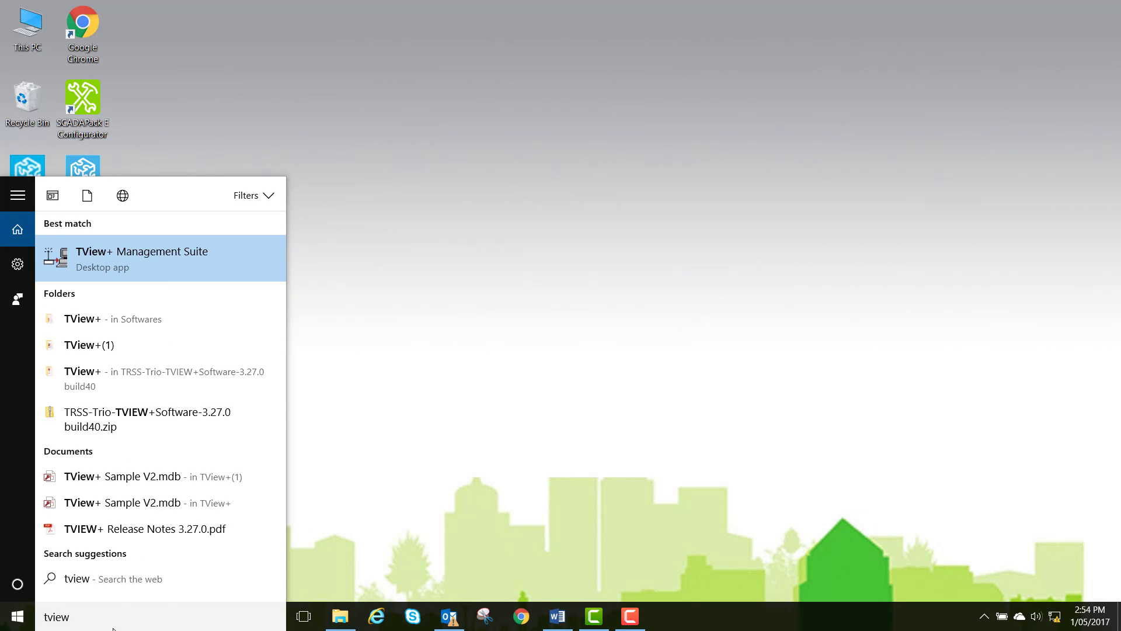
key("Return")
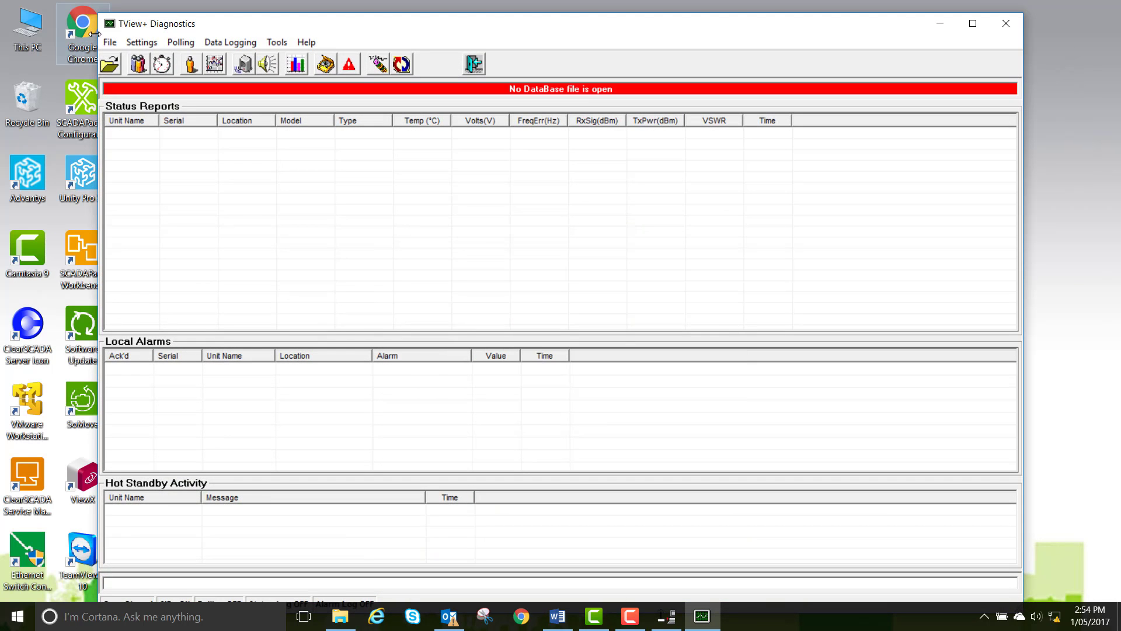
Create a new TView+ database file named Tutorial
left_click(110, 42)
left_click(129, 59)
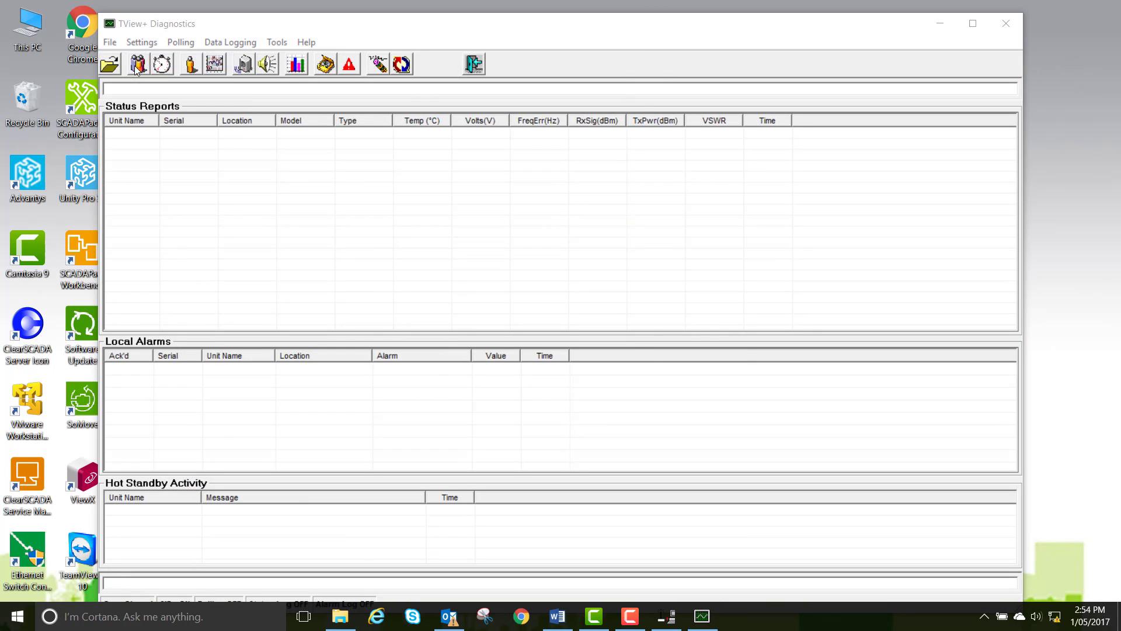
type("Tutorial")
key("Return")
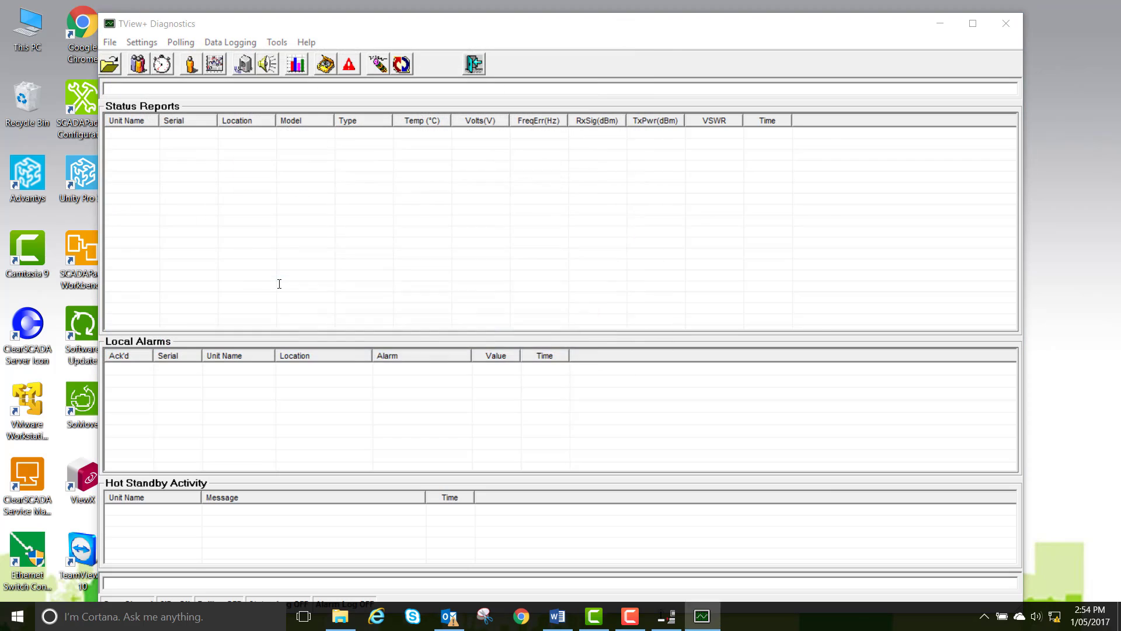
Enter unit AP, serial 406691, J Series, eDiags Ethernet port, IP 192.168.2.151
type("AP")
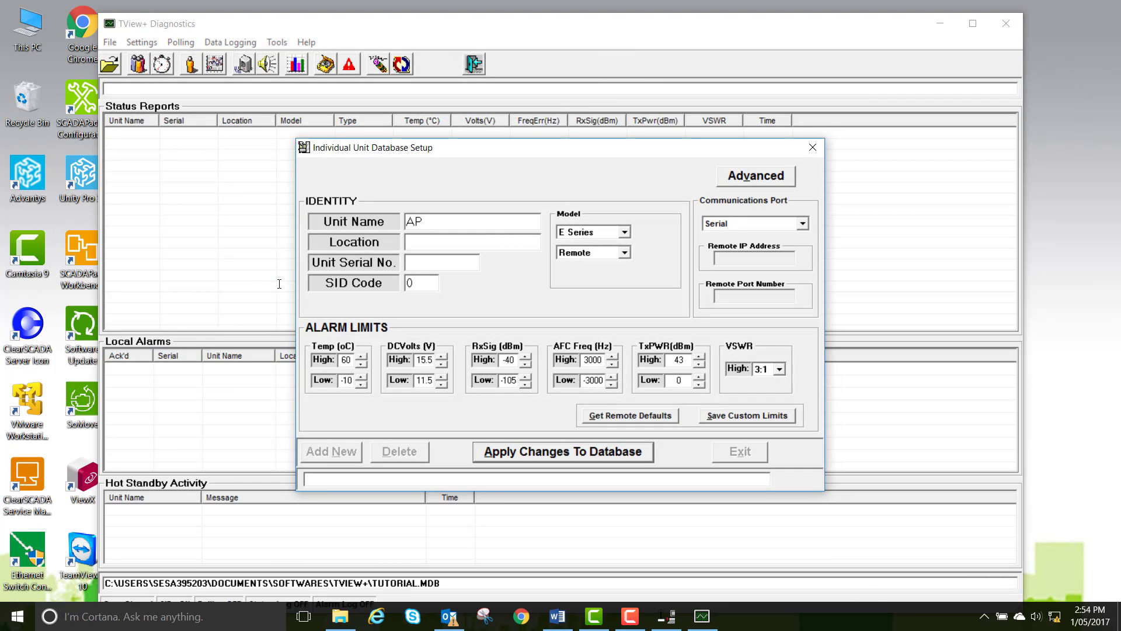
key("Tab")
type("4")
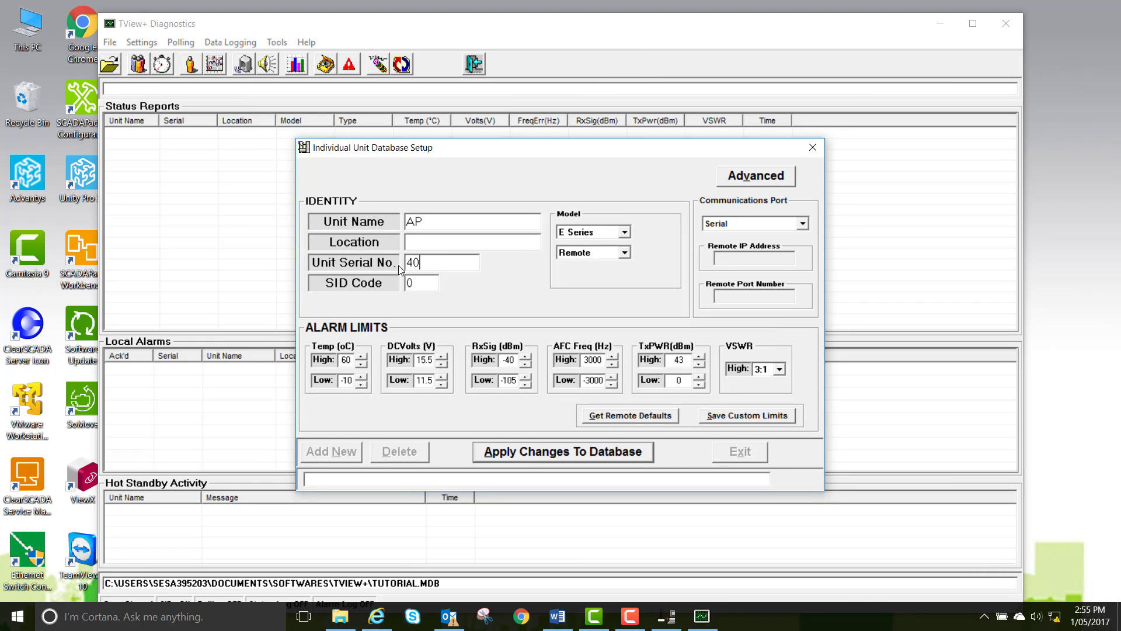
type("06691")
left_click(624, 232)
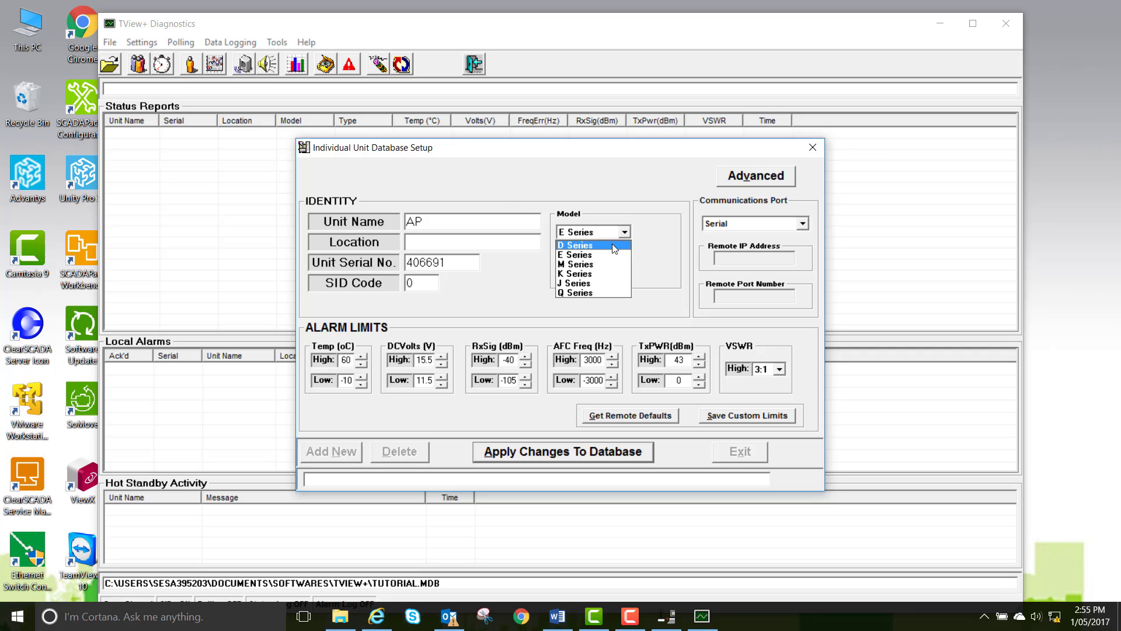
left_click(598, 283)
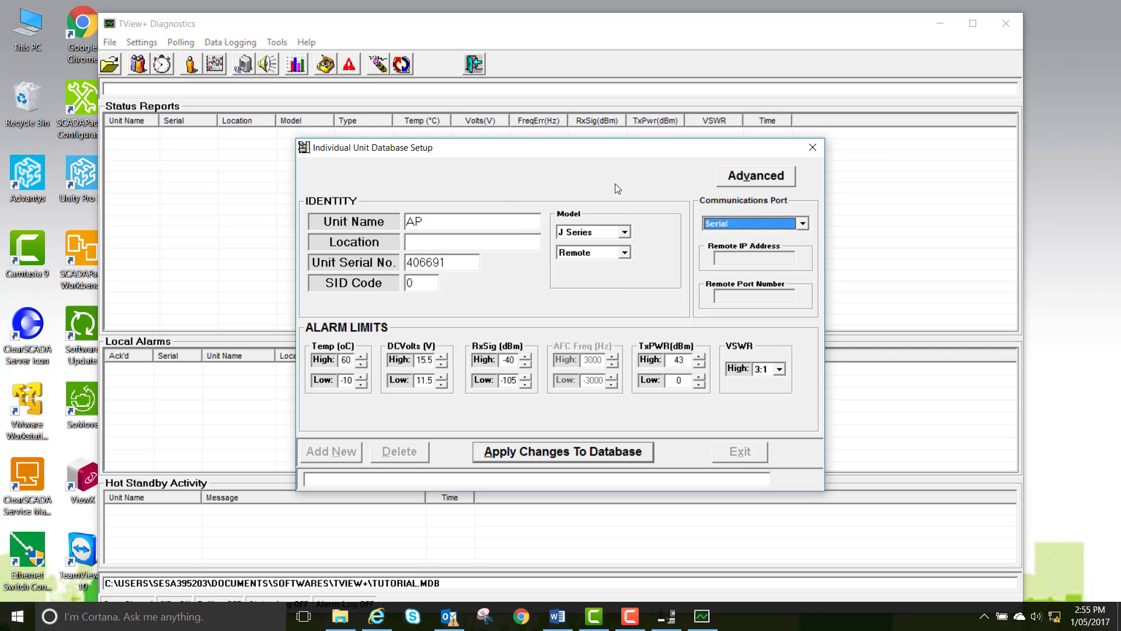
left_click(759, 223)
left_click(764, 240)
left_click(759, 257)
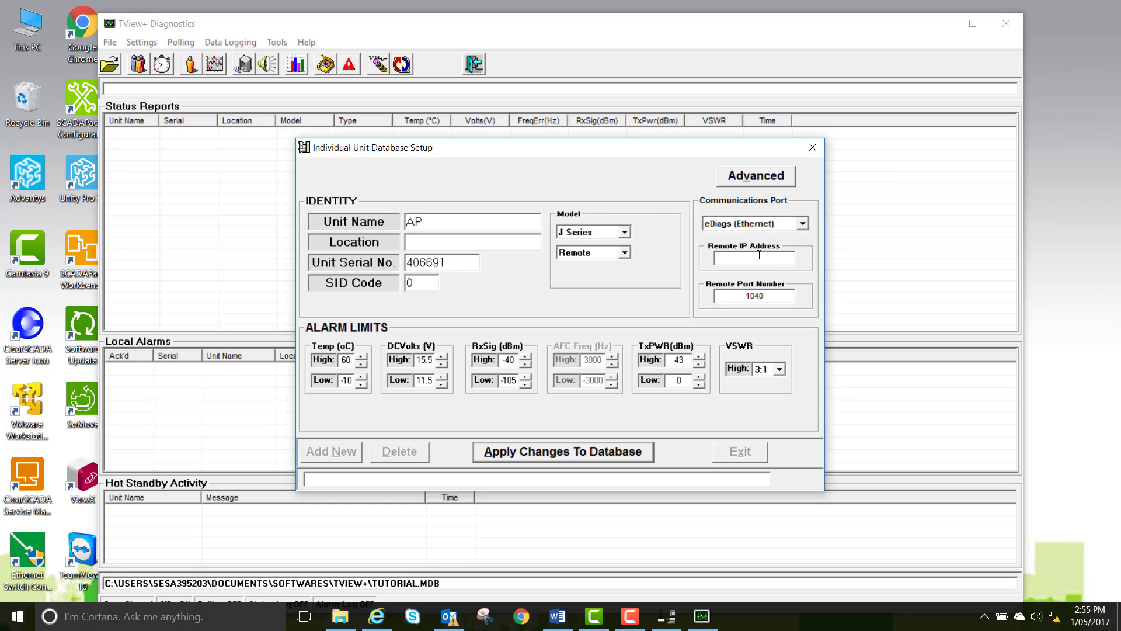
type("192.168.2.151")
Set the DC volts high alarm to 28 and the unit type to Access Point, then save the AP unit
left_click(442, 358)
left_click(625, 253)
left_click(618, 263)
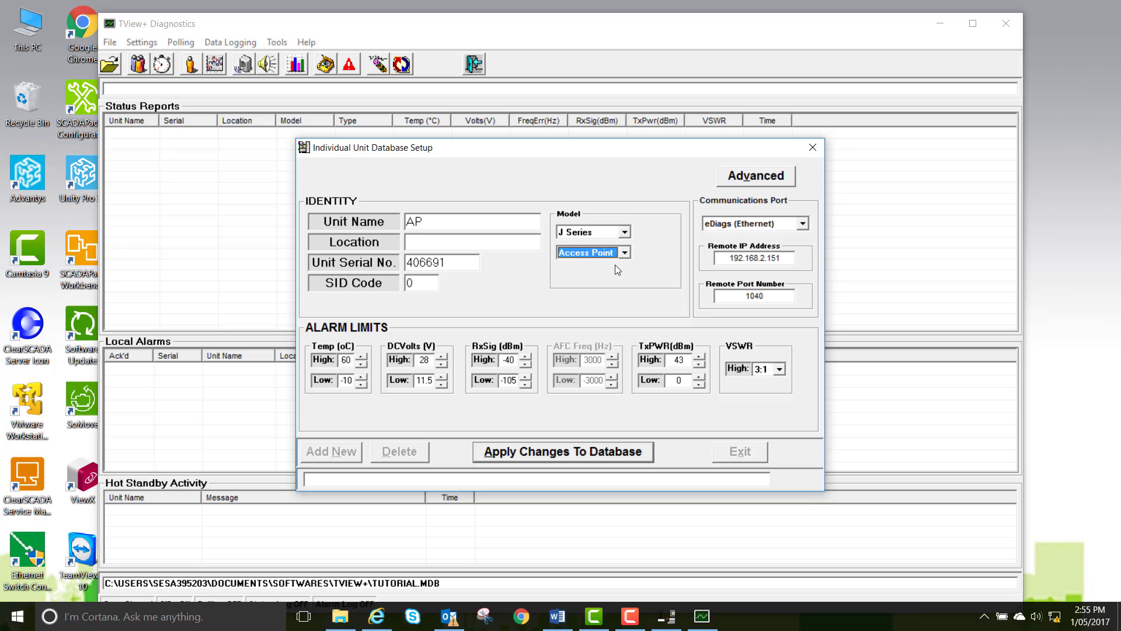
left_click(498, 453)
left_click(359, 452)
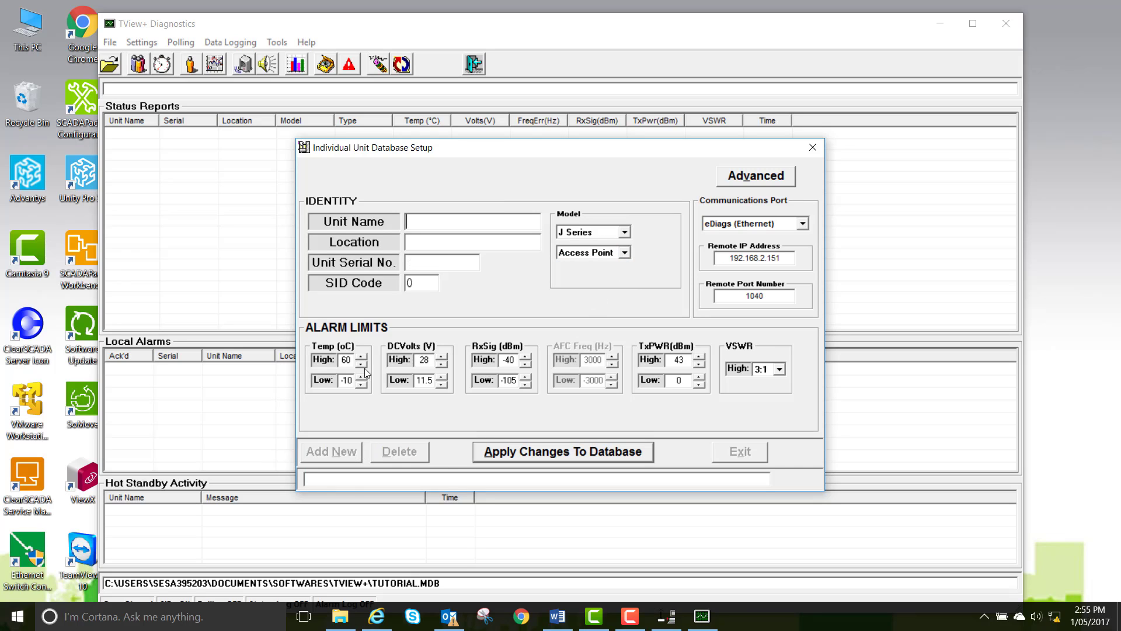
Name the new unit 'Remote', set its type to Remote and its serial to 402113
type("Reomote")
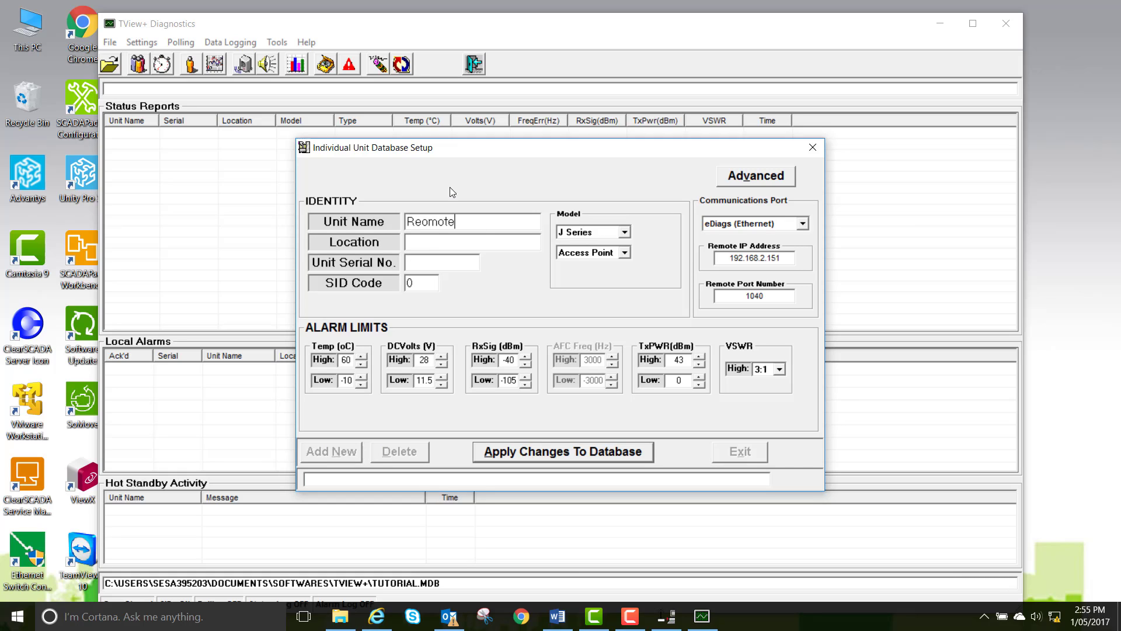
left_click(431, 222)
key("BackSpace")
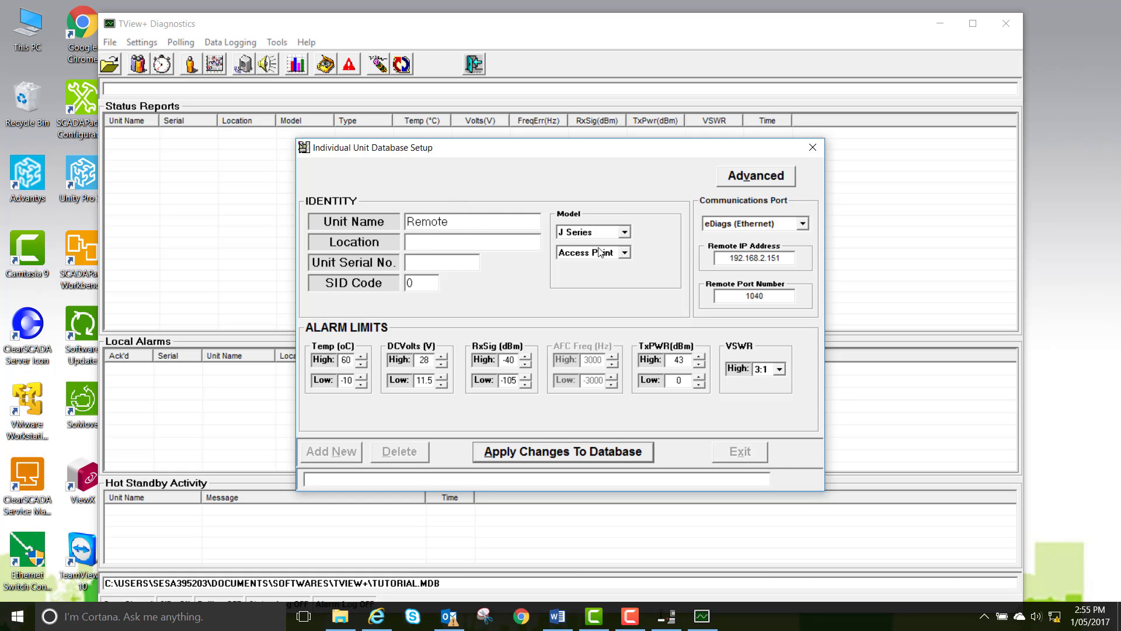
left_click(573, 255)
left_click(574, 275)
left_click(467, 261)
type("402113")
Change the IP address to 192.168.2.152, save the Remote unit, and exit unit setup
left_click(787, 257)
key("BackSpace")
type("2")
left_click(499, 459)
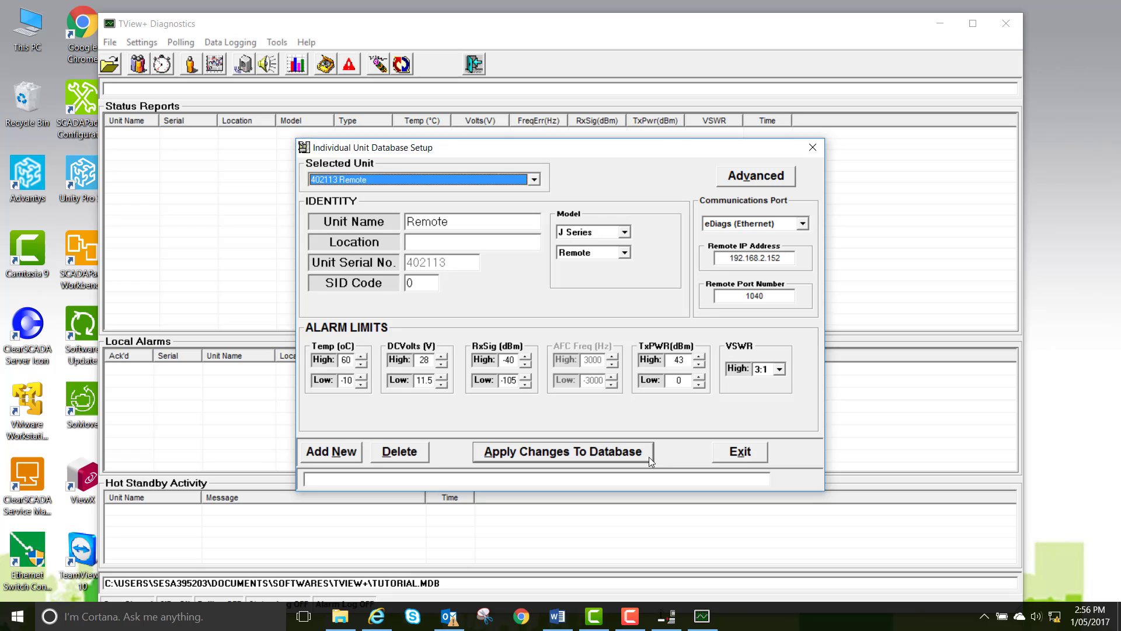
left_click(740, 452)
left_click(142, 42)
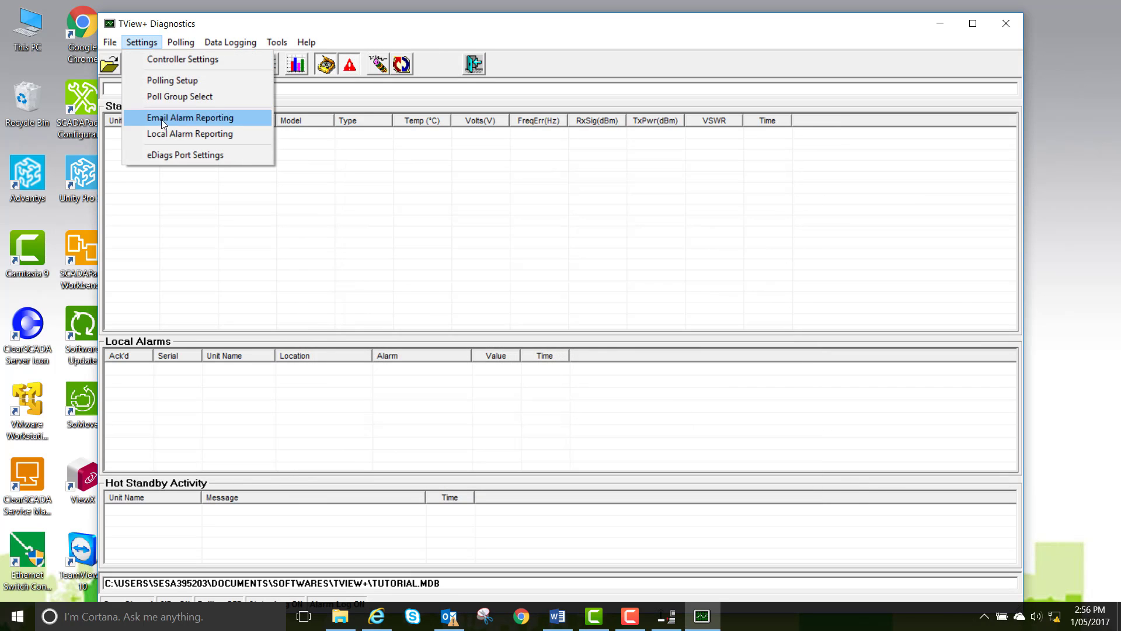
left_click(185, 154)
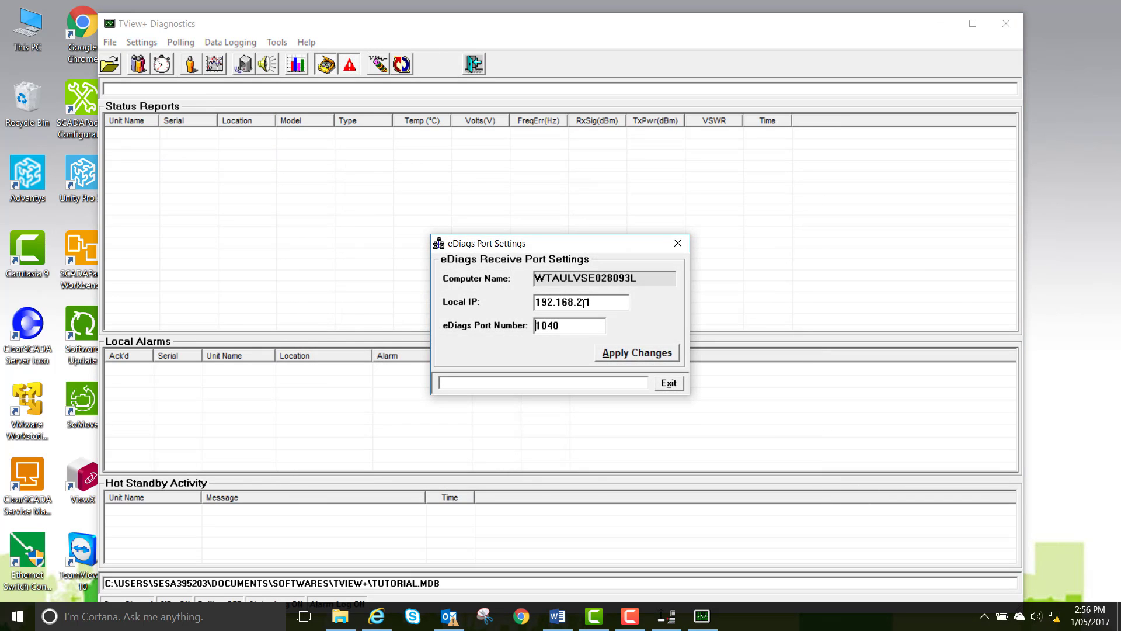
mouse_move(590, 302)
left_mouse_down()
mouse_move(535, 302)
mouse_move(584, 302)
left_mouse_up()
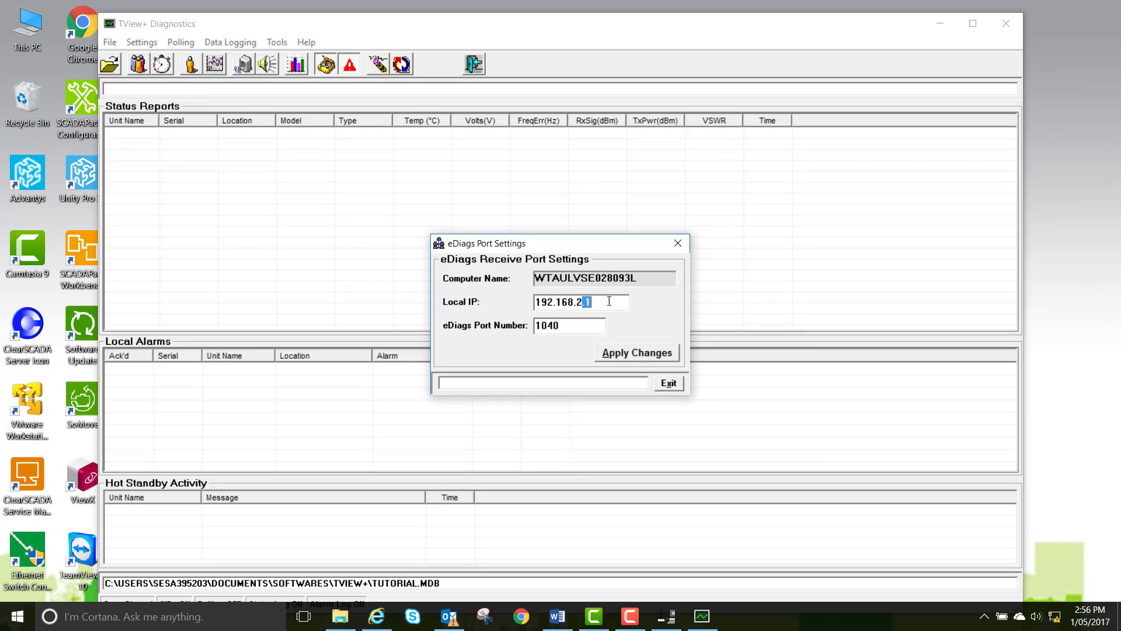
left_click(669, 383)
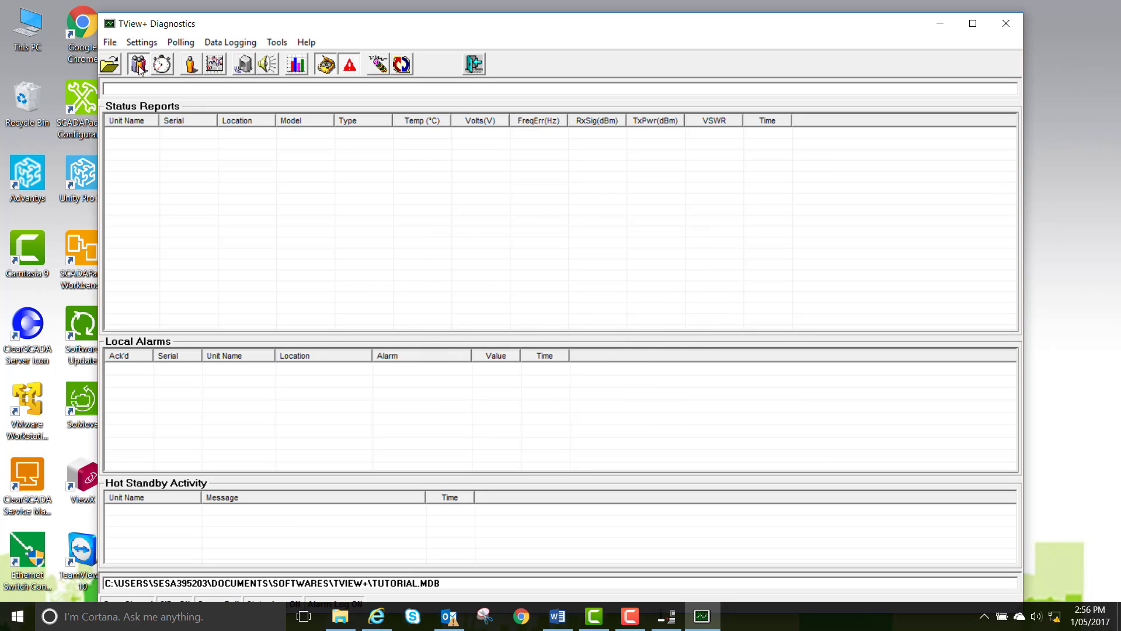